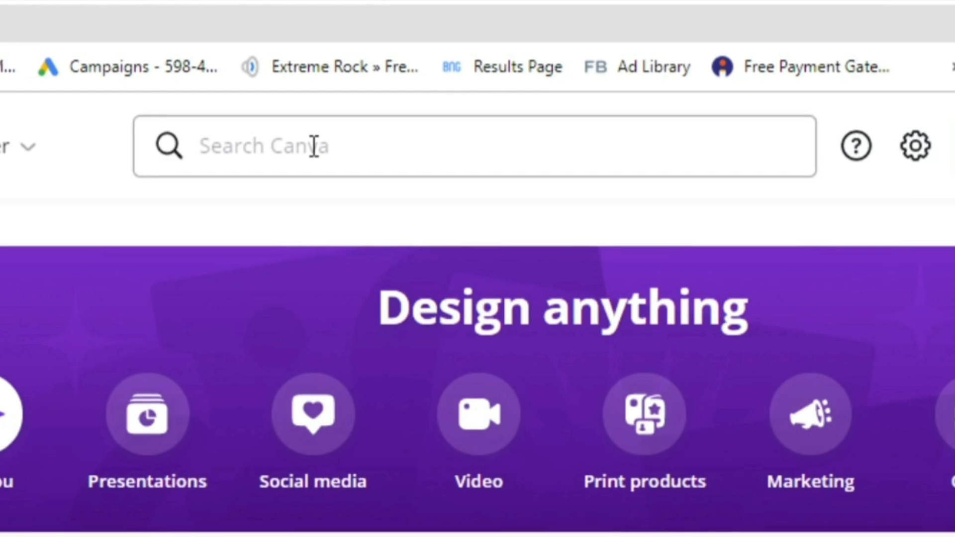
Search Canva for "presentation", choose the Presentation type and create a blank presentation.
click(314, 145)
text(presentation)
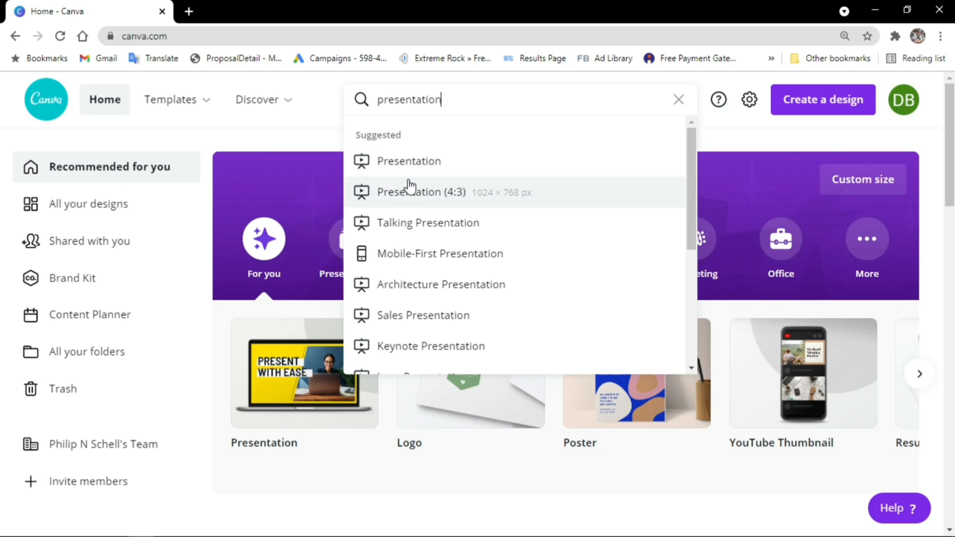
click(420, 163)
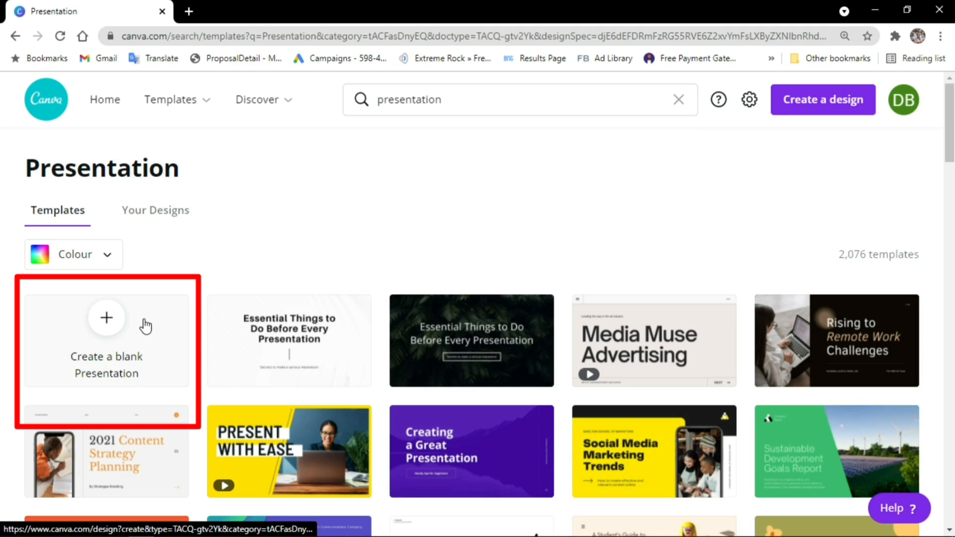
click(113, 334)
Browse the presentation template categories, including brainstorm, marketing, company, startup, medical, sales and product designs.
scroll(187, 398, down, 3)
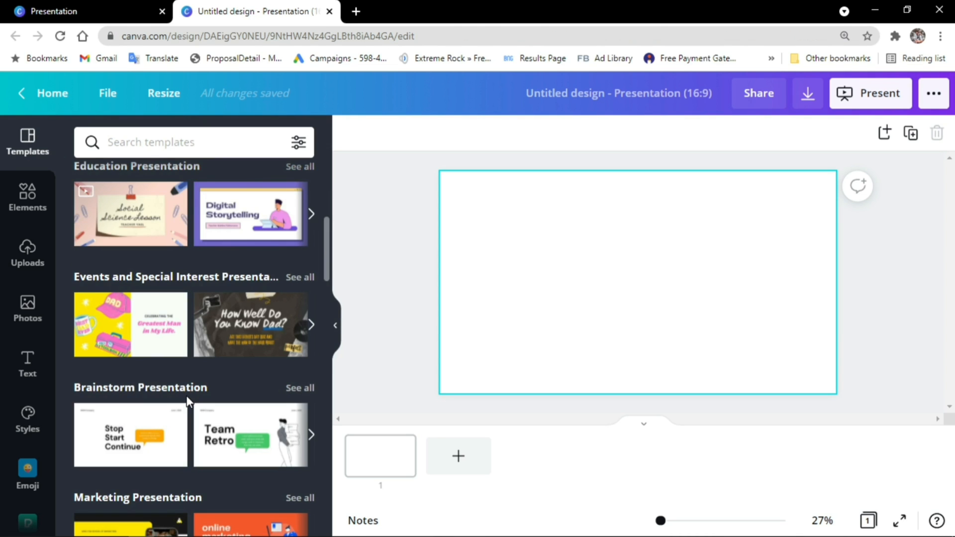
scroll(188, 401, down, 5)
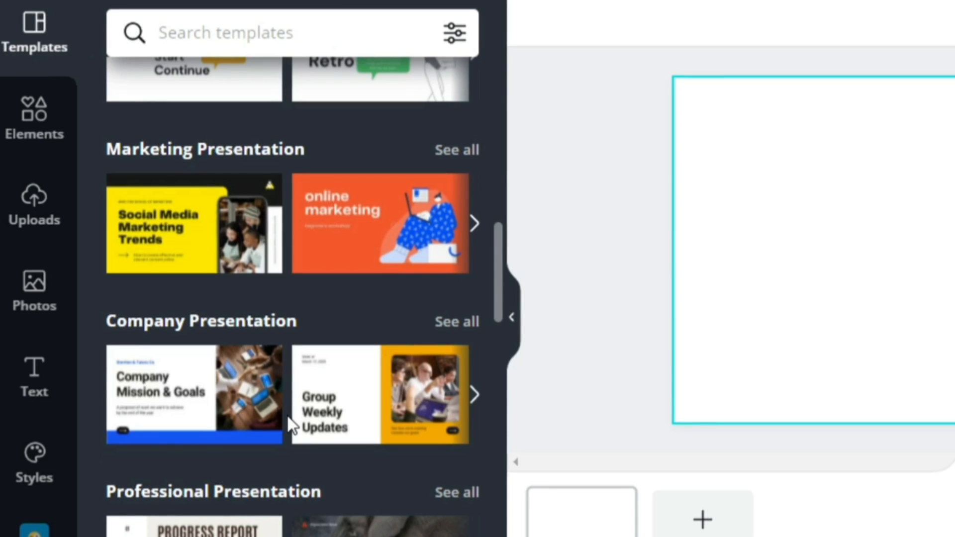
scroll(188, 387, down, 4)
scroll(286, 426, down, 3)
scroll(181, 380, up, 3)
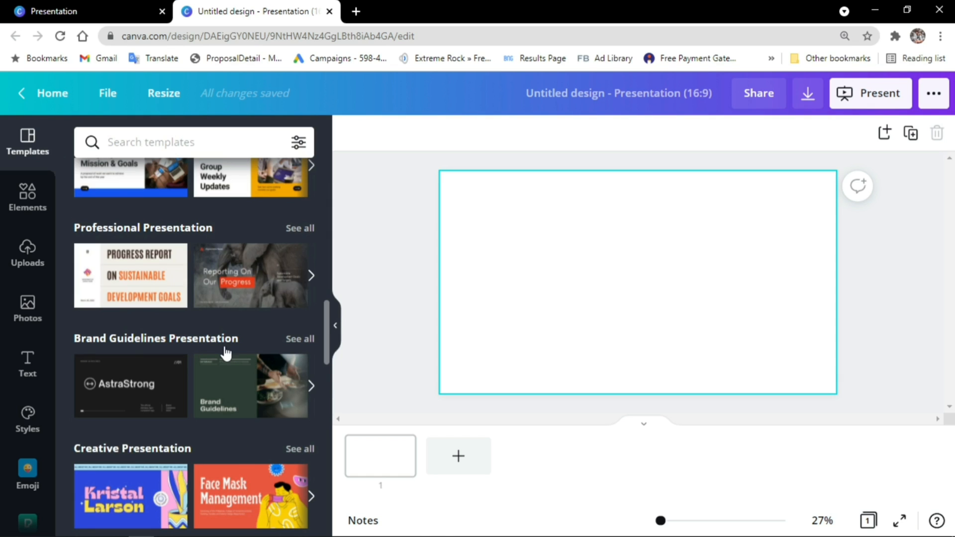
scroll(227, 353, down, 3)
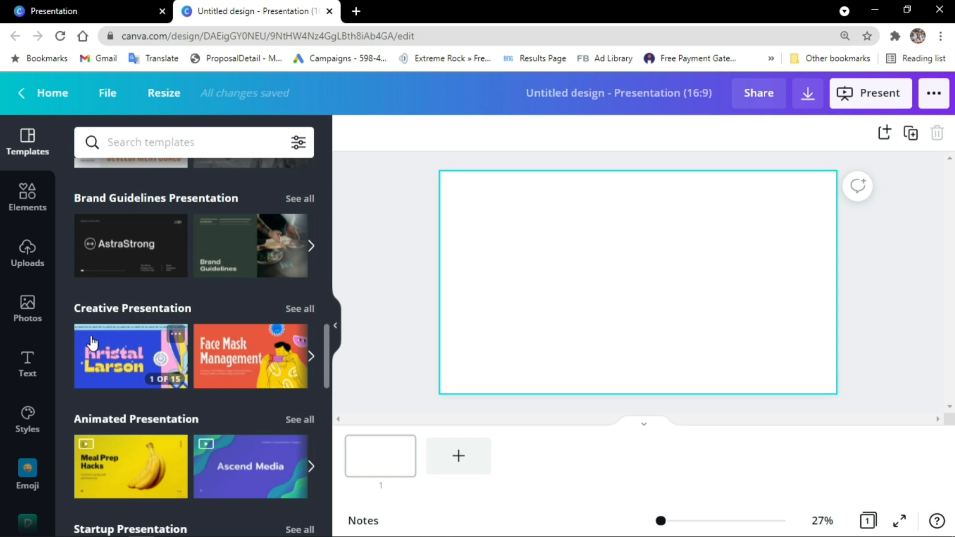
scroll(187, 332, down, 3)
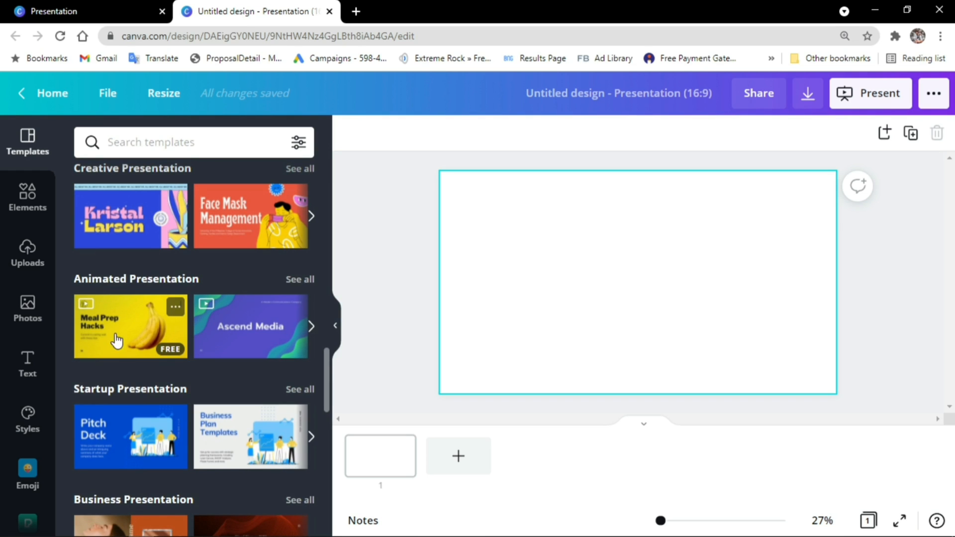
scroll(169, 413, down, 4)
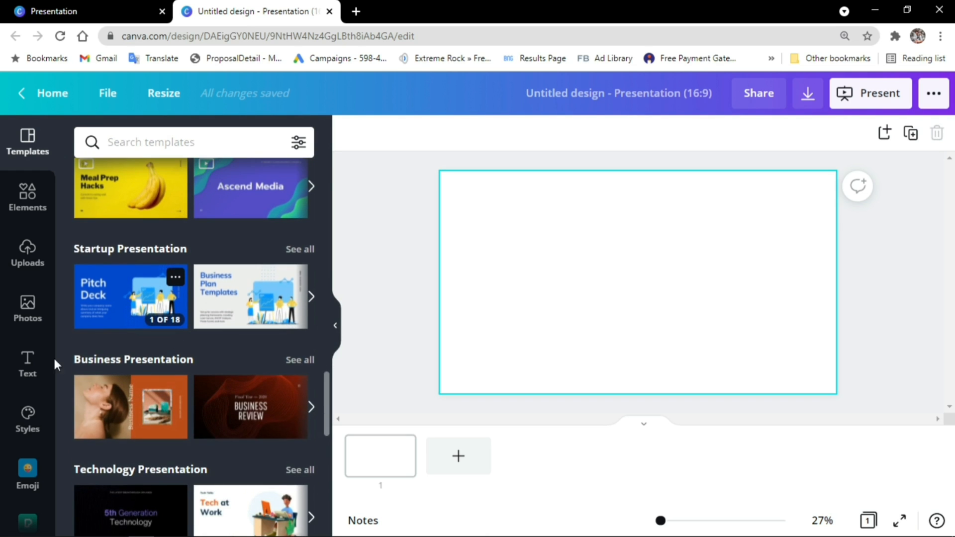
scroll(154, 372, down, 3)
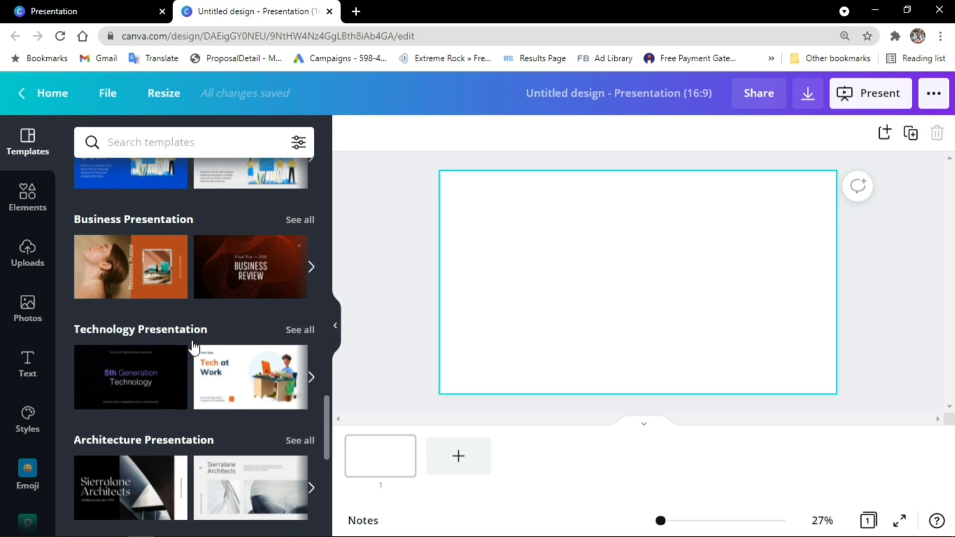
scroll(208, 348, up, 5)
scroll(210, 347, up, 8)
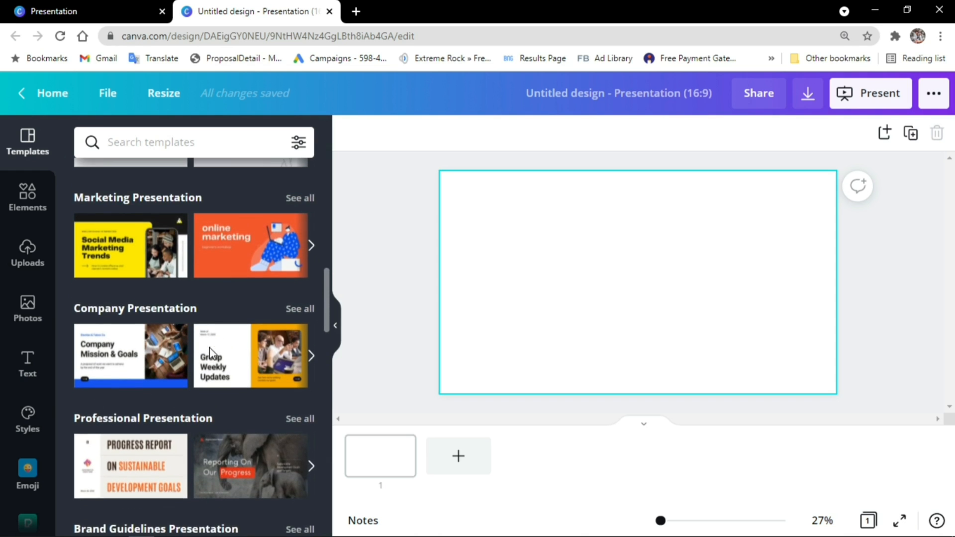
scroll(143, 229, up, 3)
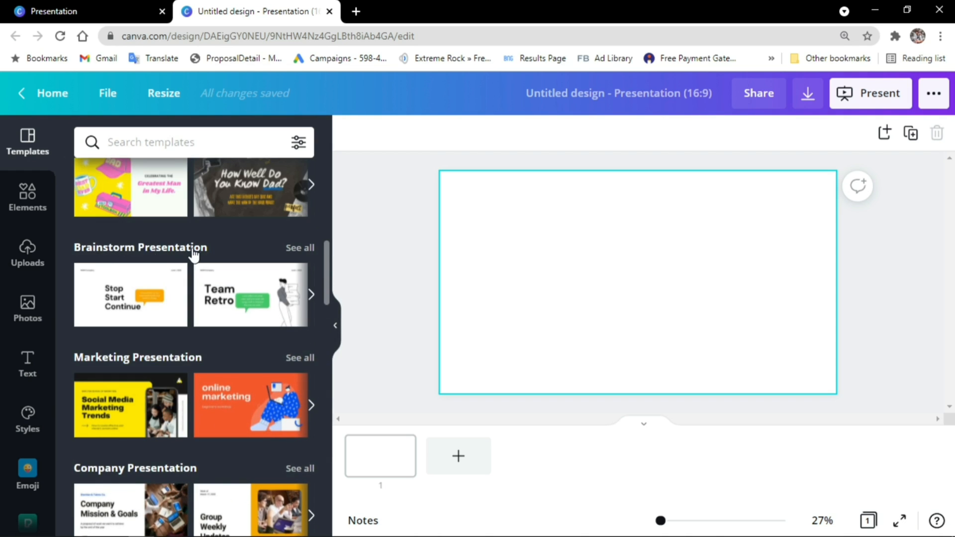
scroll(194, 255, down, 14)
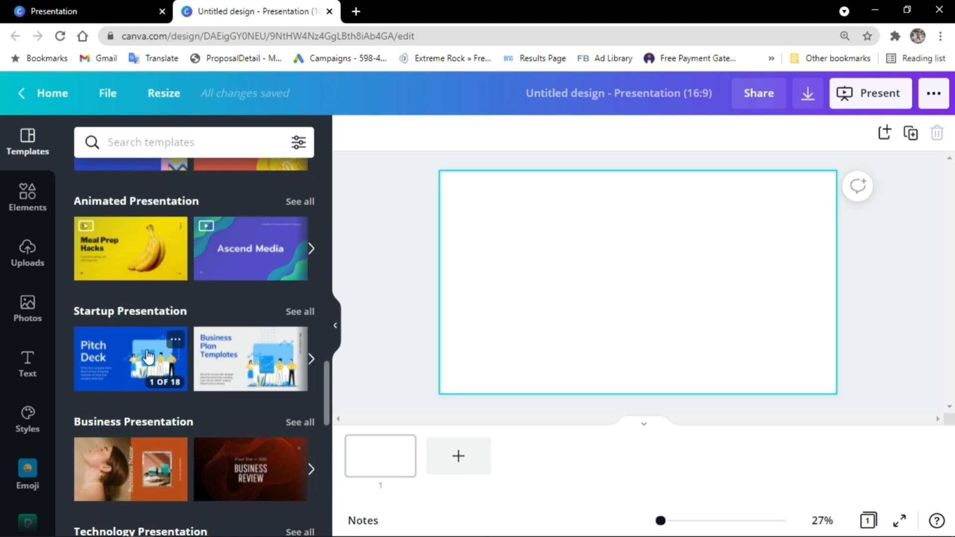
scroll(148, 356, down, 5)
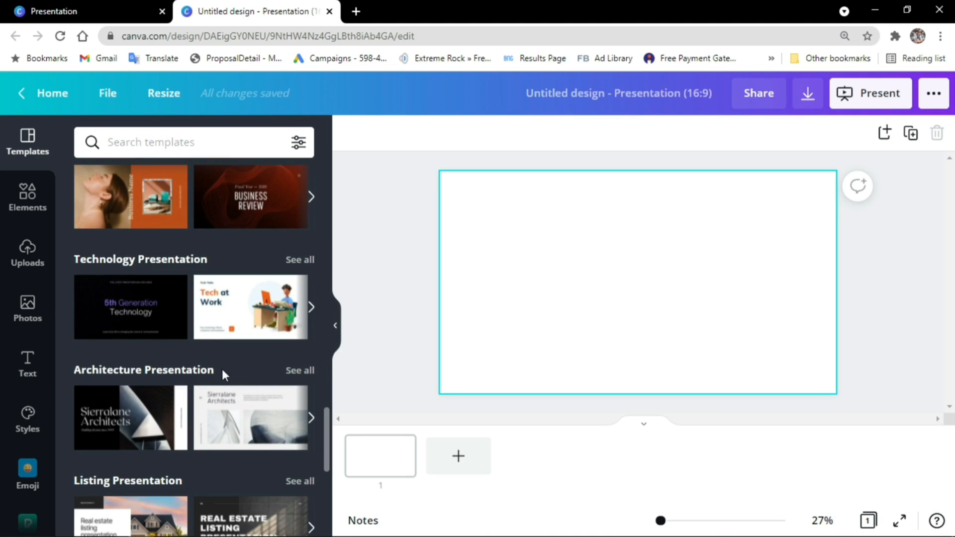
scroll(221, 374, down, 6)
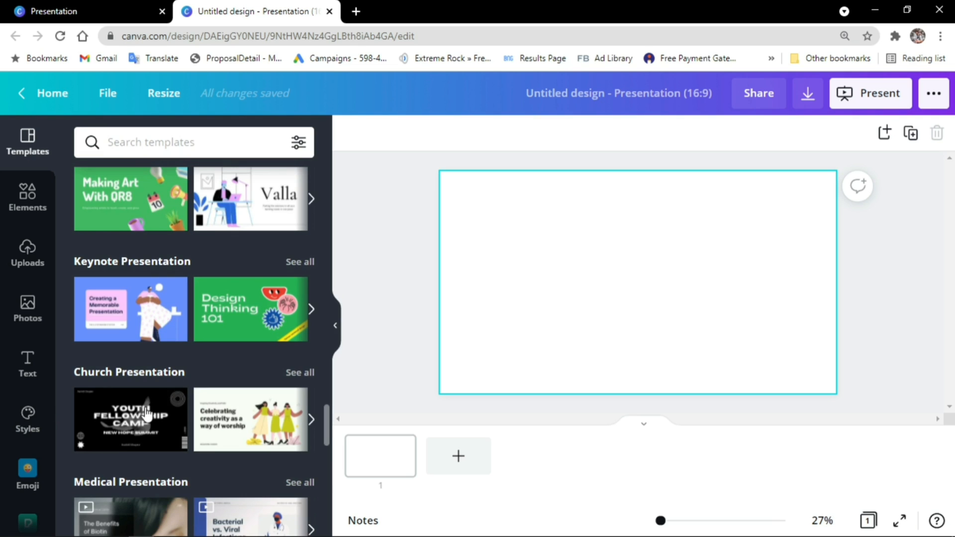
scroll(144, 418, down, 4)
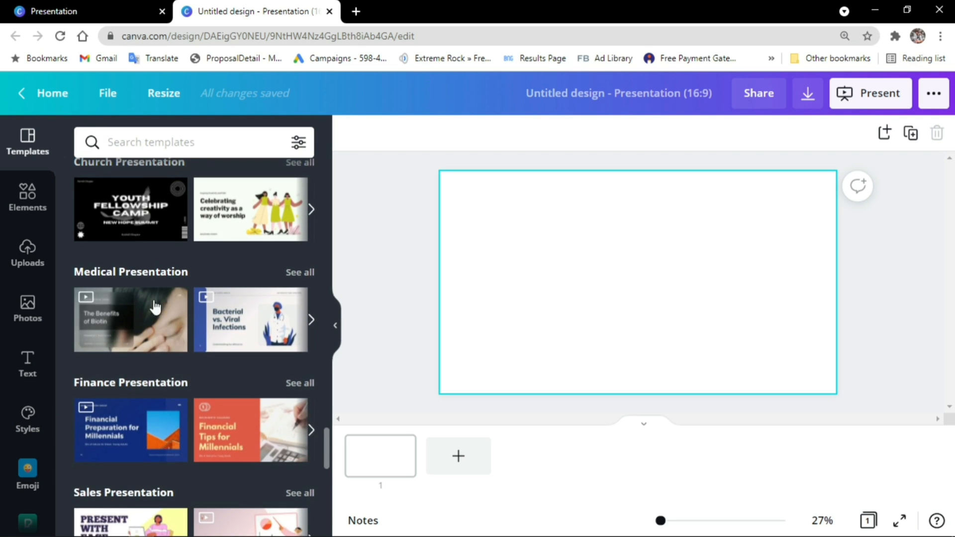
scroll(172, 398, down, 1)
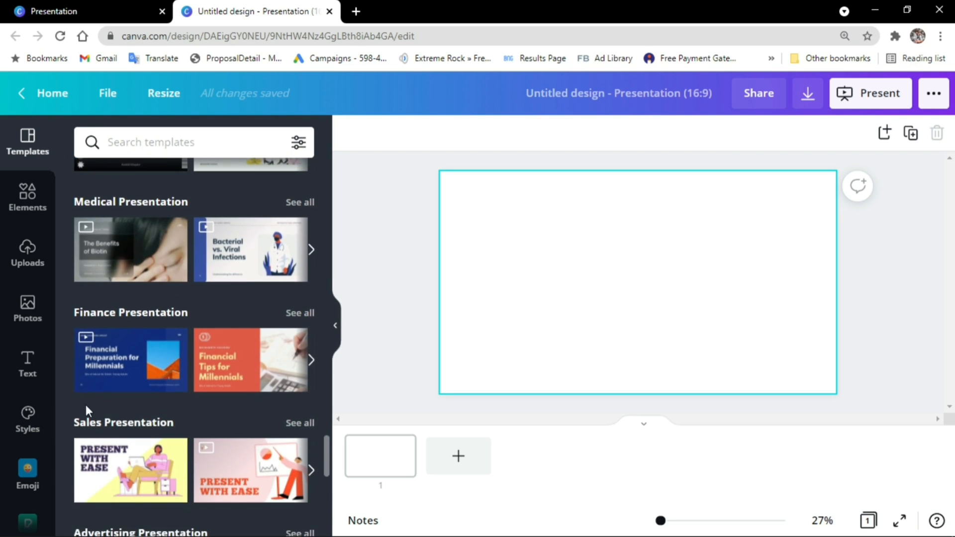
scroll(85, 410, down, 1)
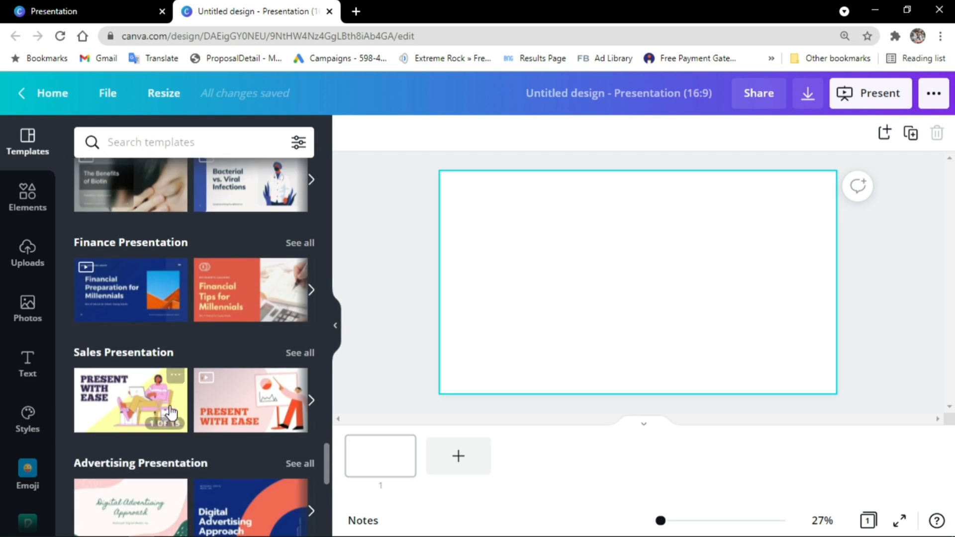
click(312, 401)
scroll(194, 390, down, 1)
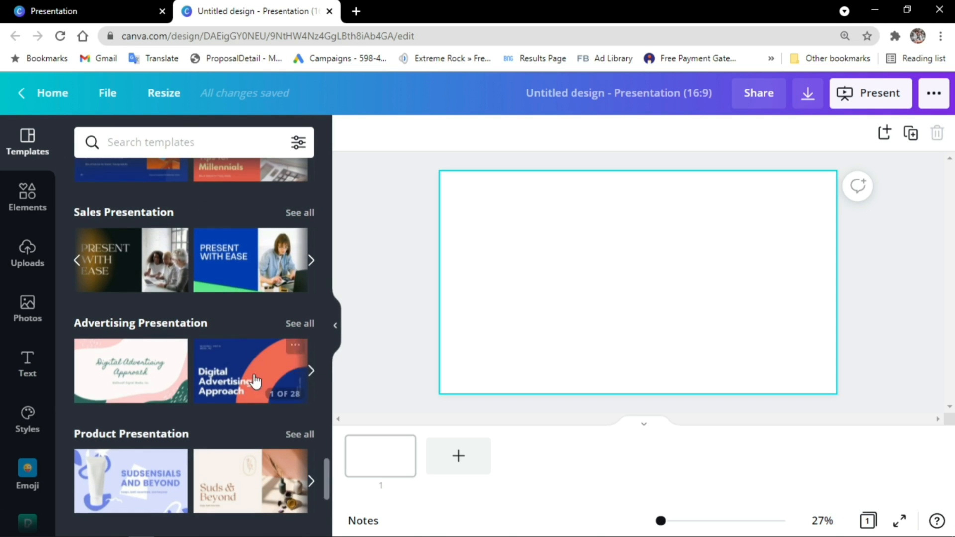
scroll(149, 380, down, 3)
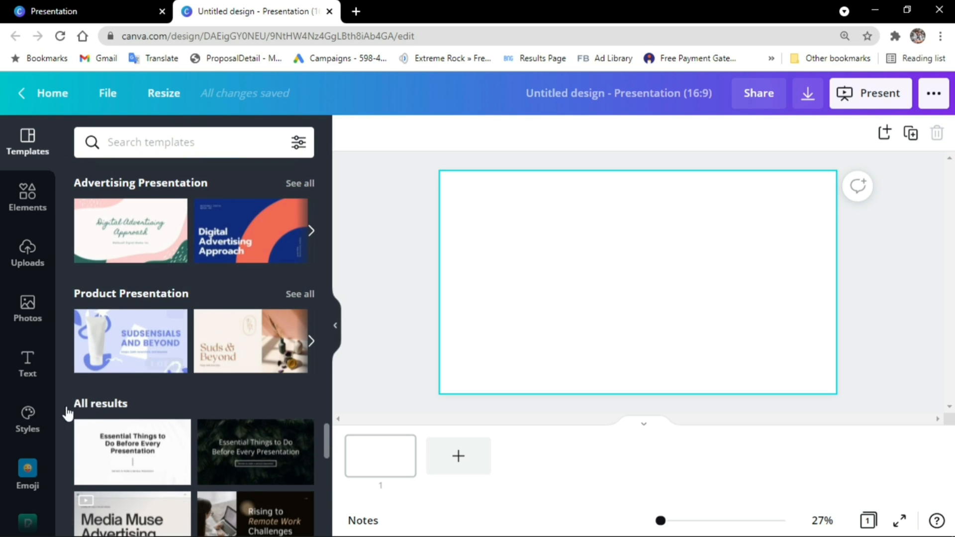
scroll(251, 344, down, 3)
Open the yellow "The 5-Phase Social Media Strategy" template from the Marketing Presentation category.
scroll(251, 345, up, 6)
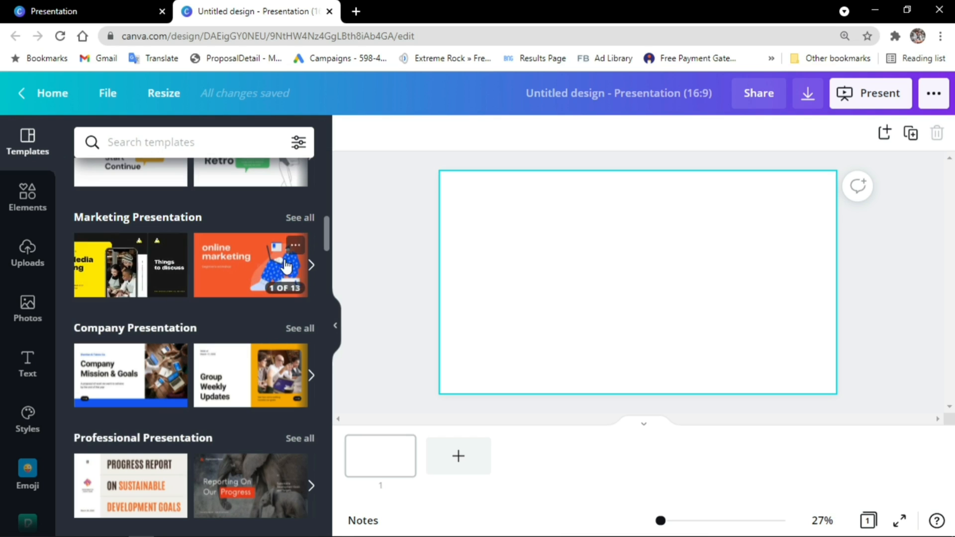
click(312, 265)
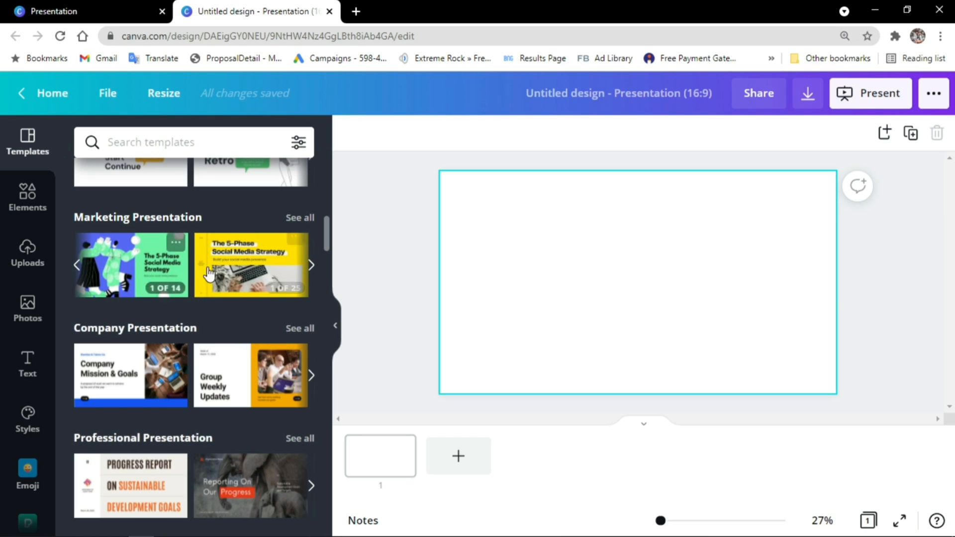
click(255, 257)
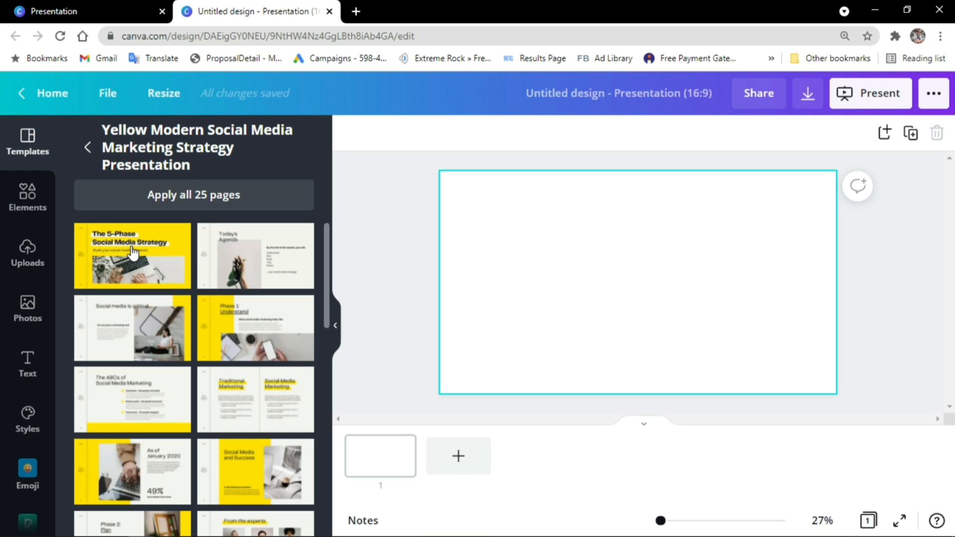
Review the template's pages and apply its yellow cover page, "The 5-Phase Social Media Strategy", to the blank slide.
scroll(220, 309, down, 5)
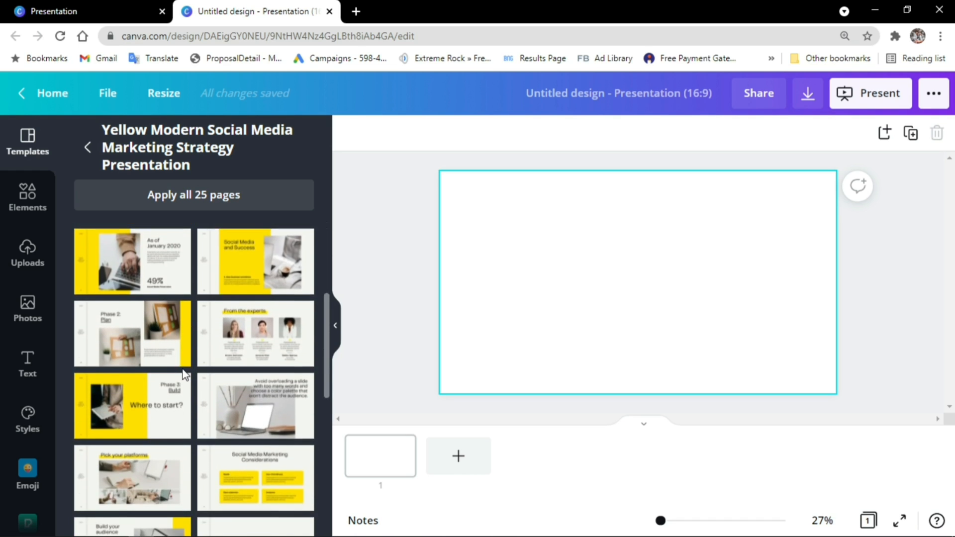
scroll(184, 374, down, 10)
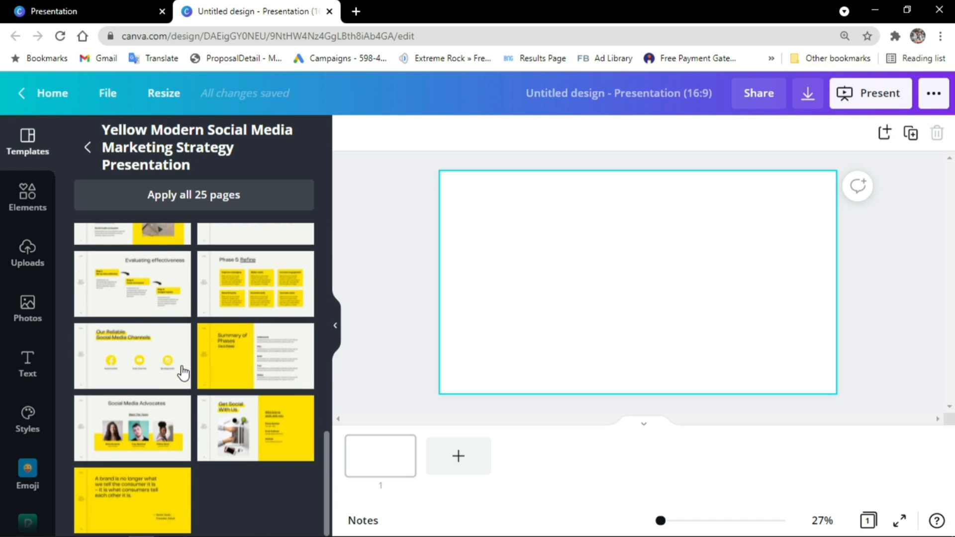
scroll(183, 372, up, 8)
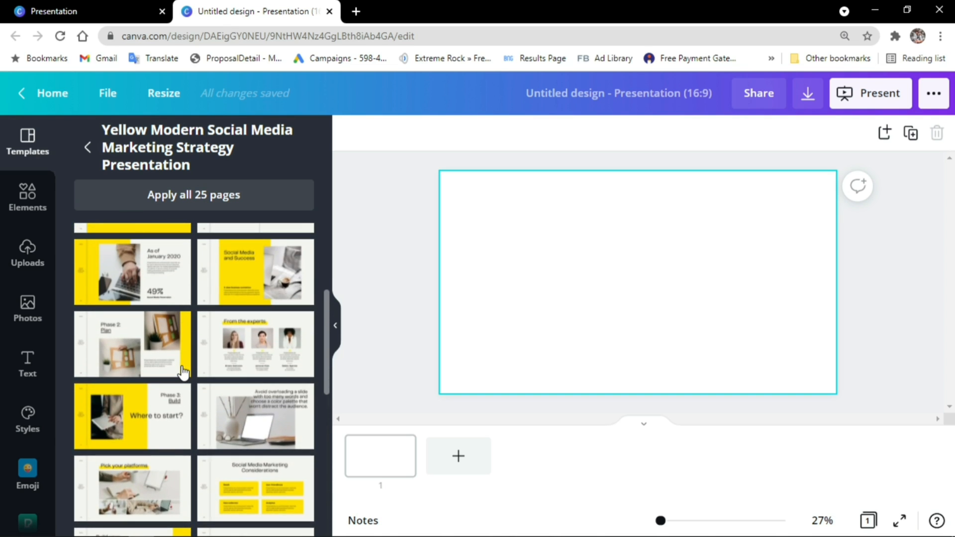
scroll(183, 372, up, 5)
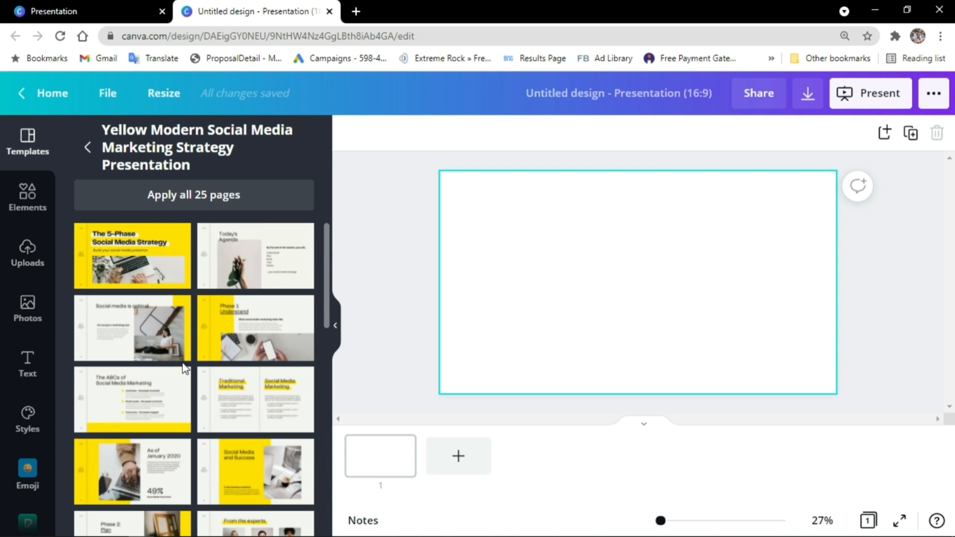
click(148, 271)
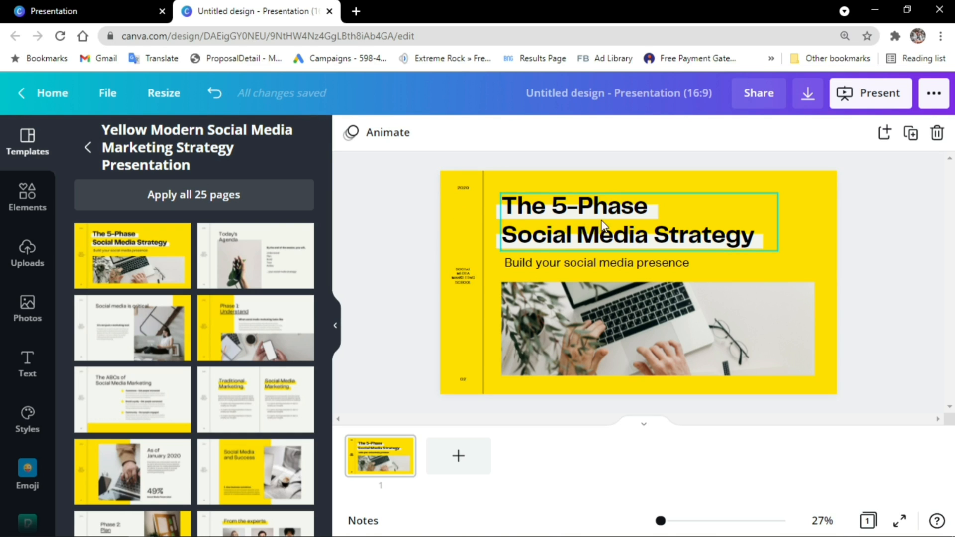
Replace the cover slide's heading with "Digital Marketing", leaving the subtitle text as it is.
double_click(536, 213)
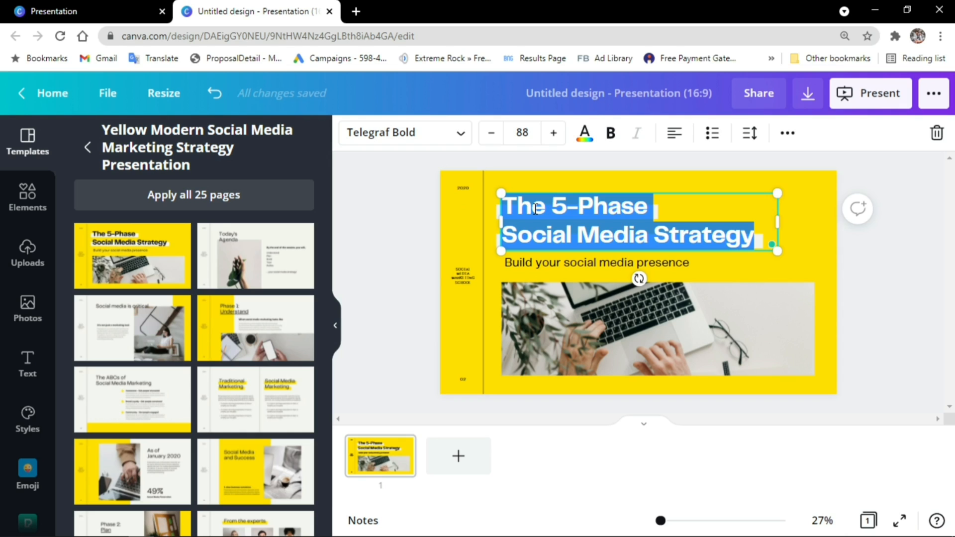
text(Digi)
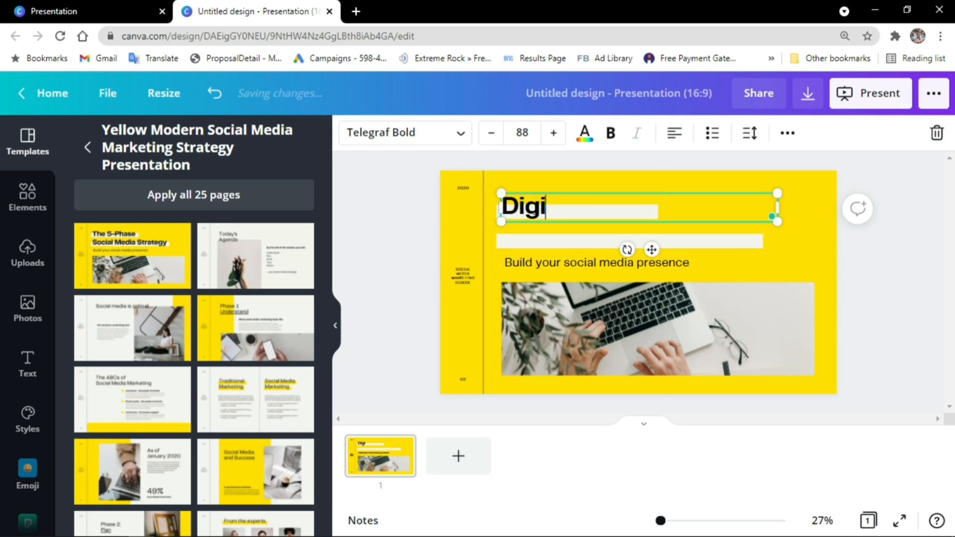
text(tal Ma)
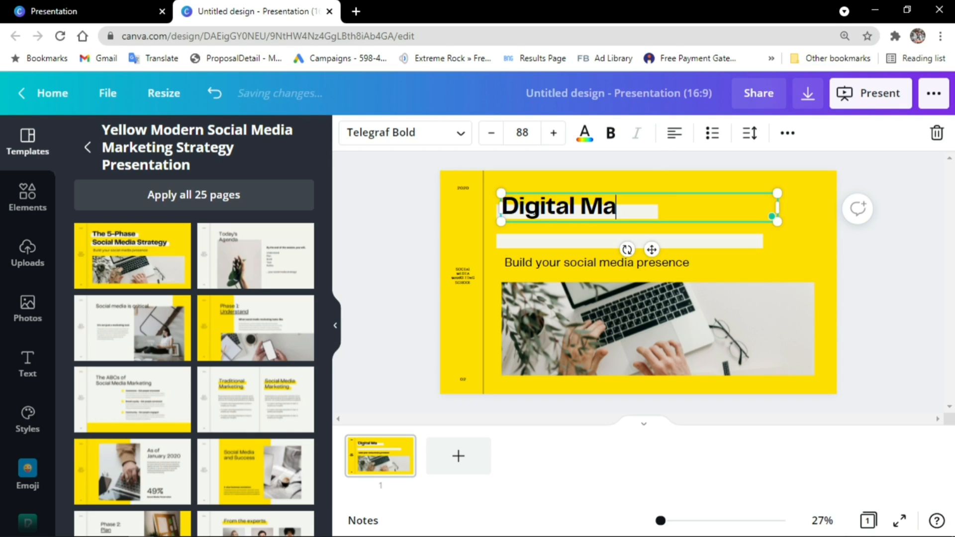
text(rketing)
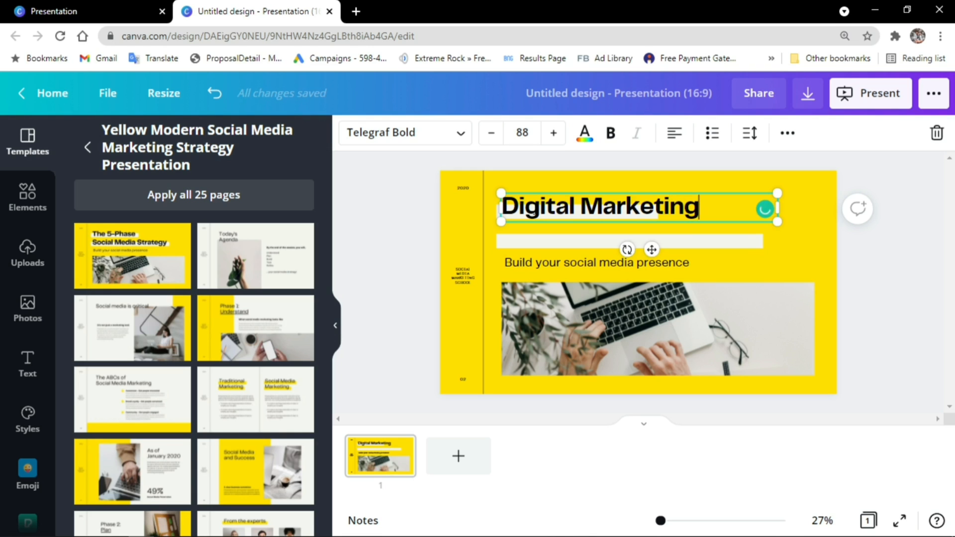
double_click(640, 235)
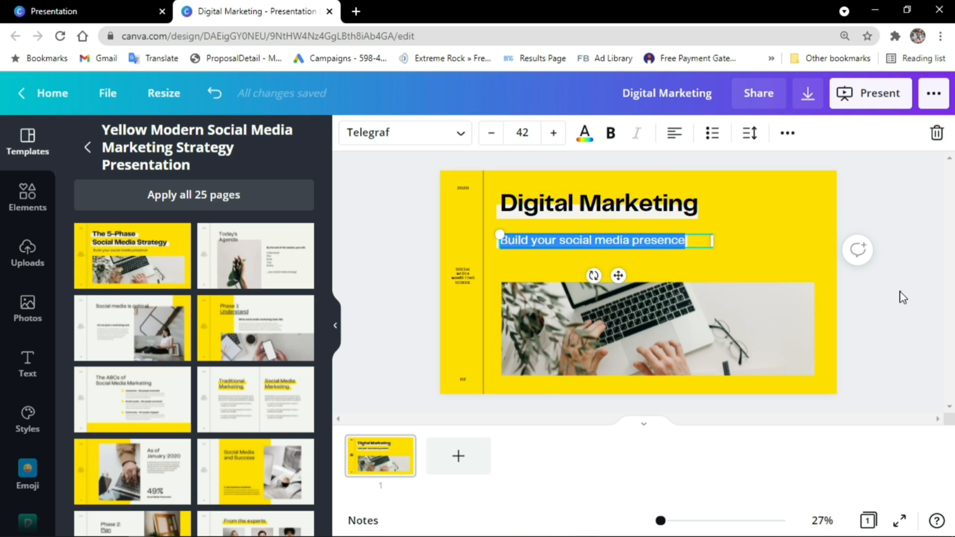
click(751, 280)
Replace the laptop photo on the cover slide with the uploaded image of chocolate-topped pastries.
click(645, 335)
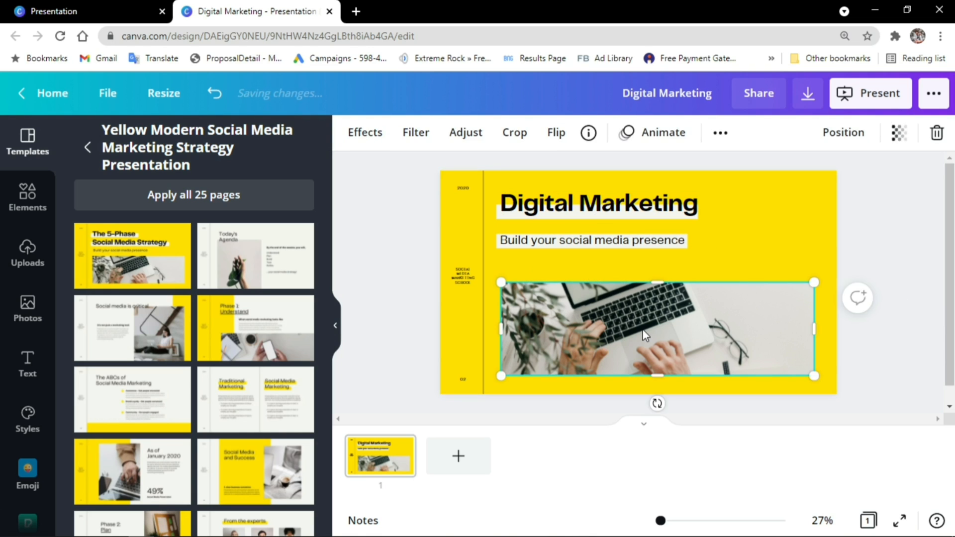
click(29, 256)
scroll(243, 358, down, 3)
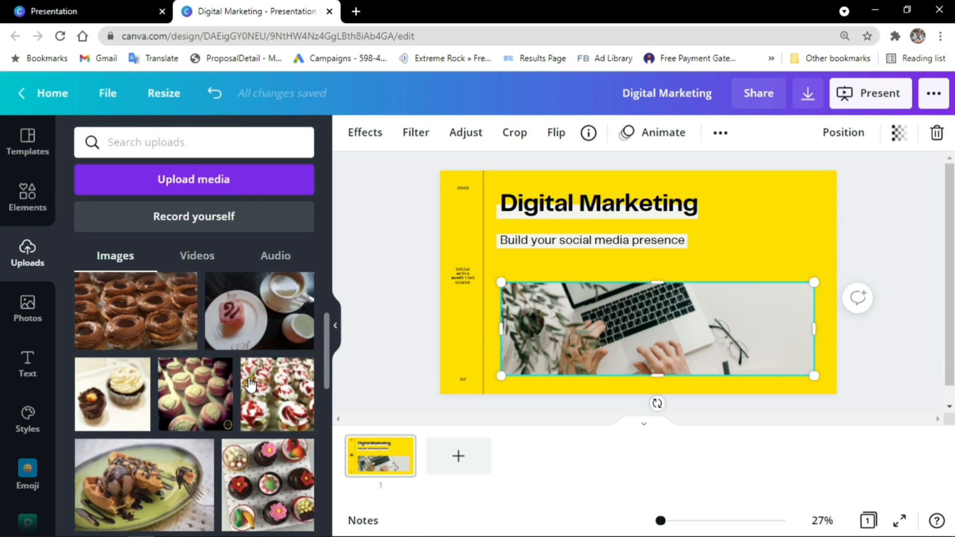
drag(149, 329, 615, 319)
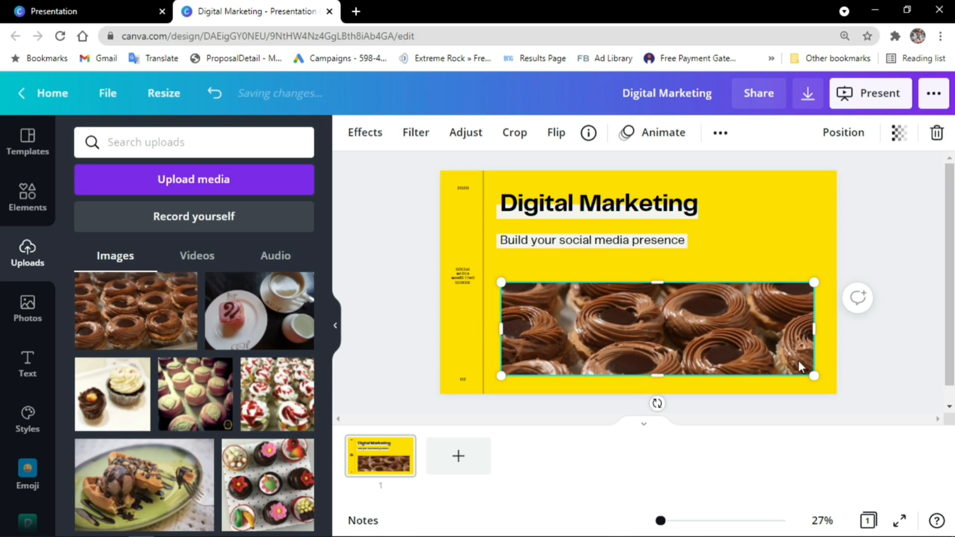
Leave the yellow template's pages, browse the presentation template categories and list all Visual Charts Presentation templates.
click(864, 354)
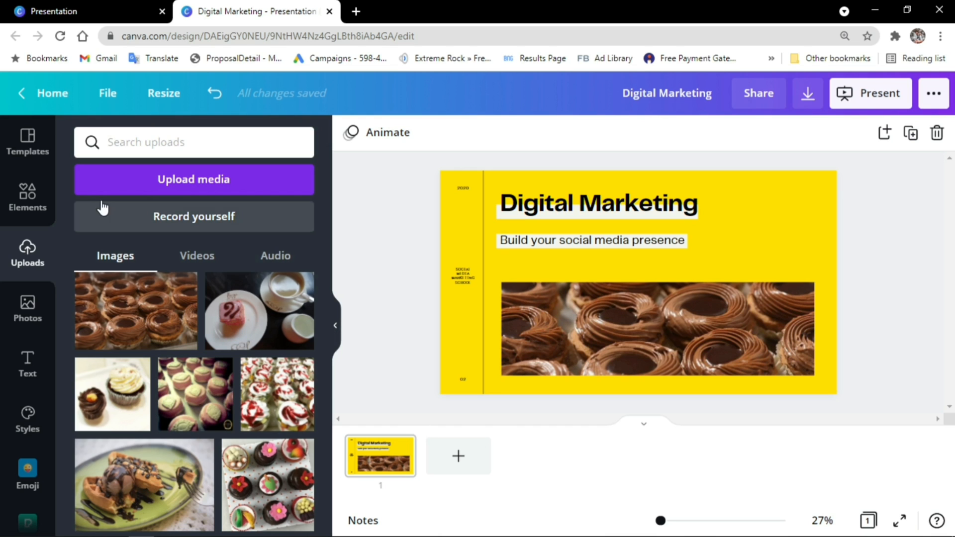
click(26, 145)
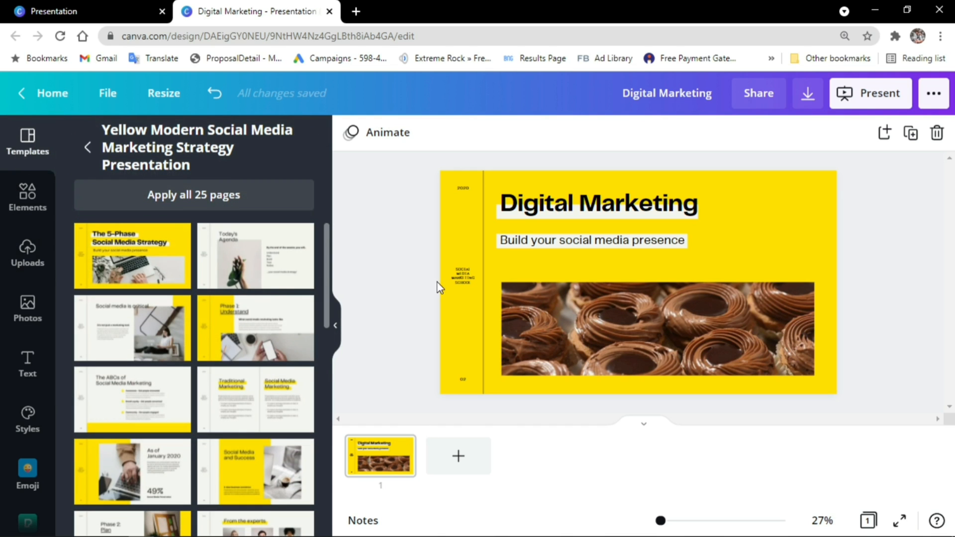
click(88, 147)
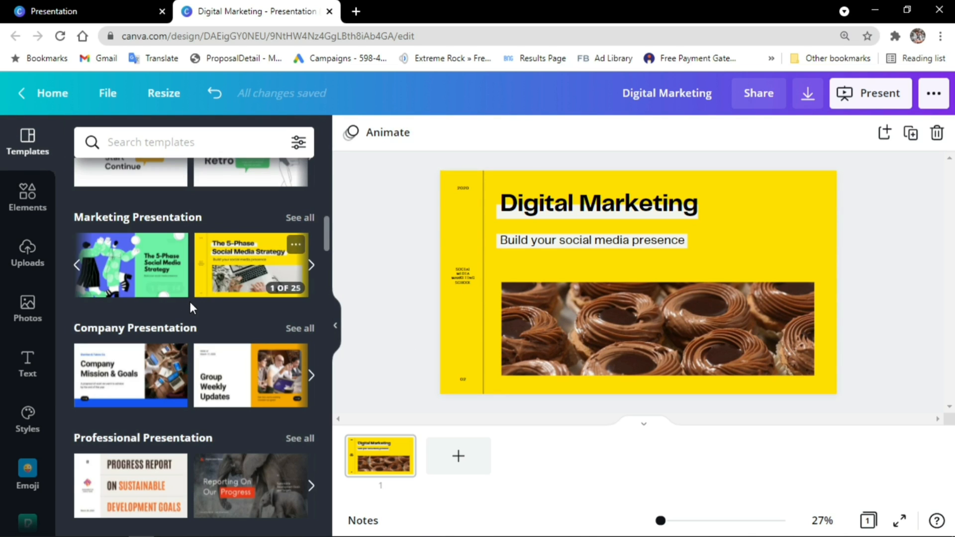
scroll(190, 302, up, 3)
scroll(193, 304, up, 6)
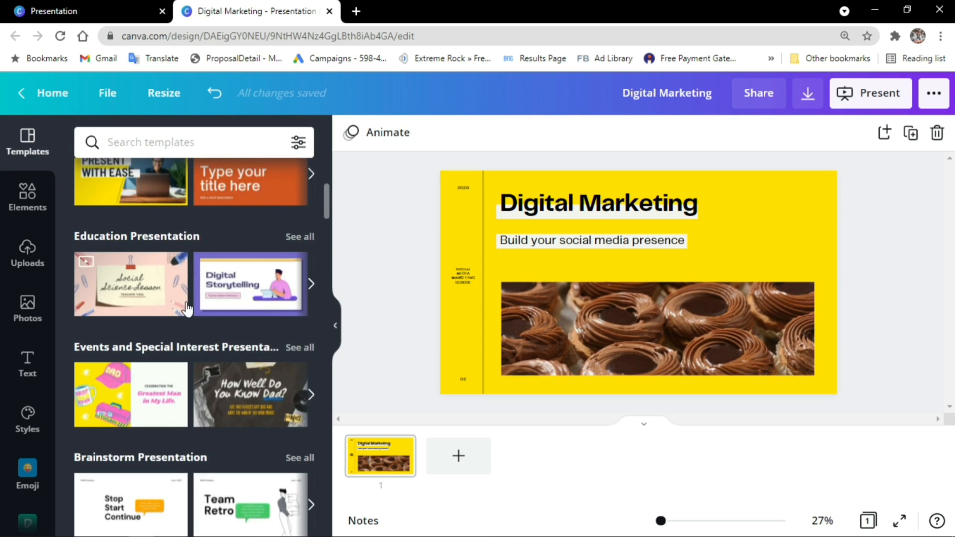
scroll(179, 313, down, 5)
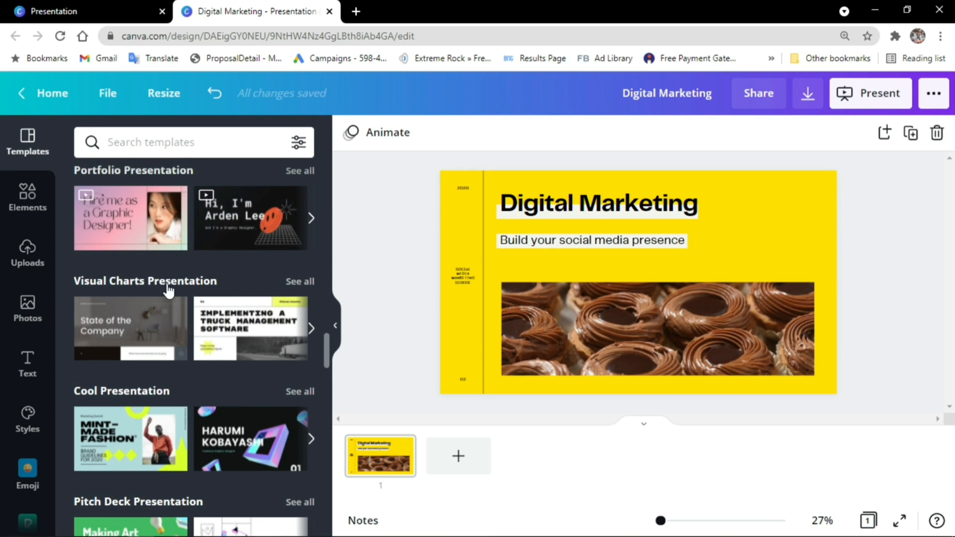
click(311, 329)
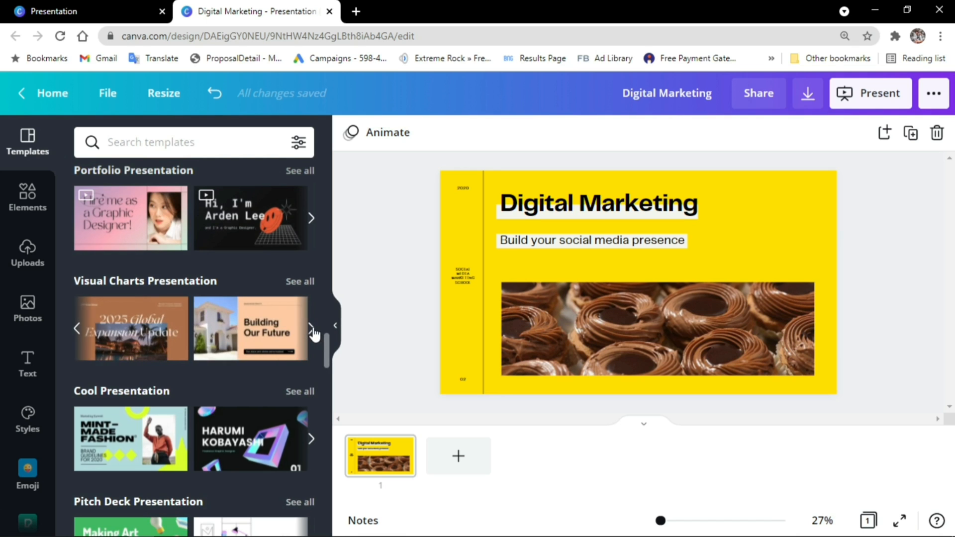
click(311, 329)
click(300, 281)
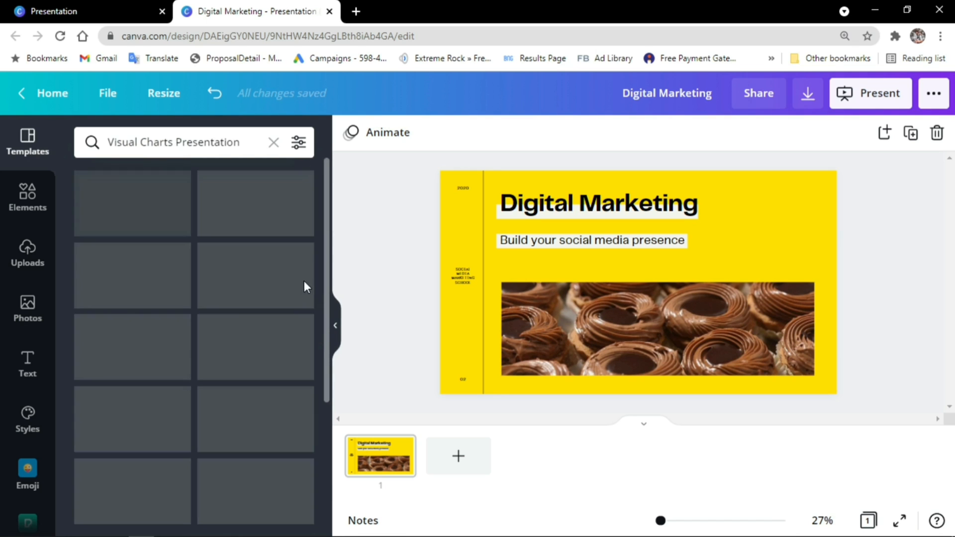
Open the Blue Pie Chart Presentation template and replace the current slide with its first page, the beverage list beside a ring chart.
scroll(236, 263, down, 10)
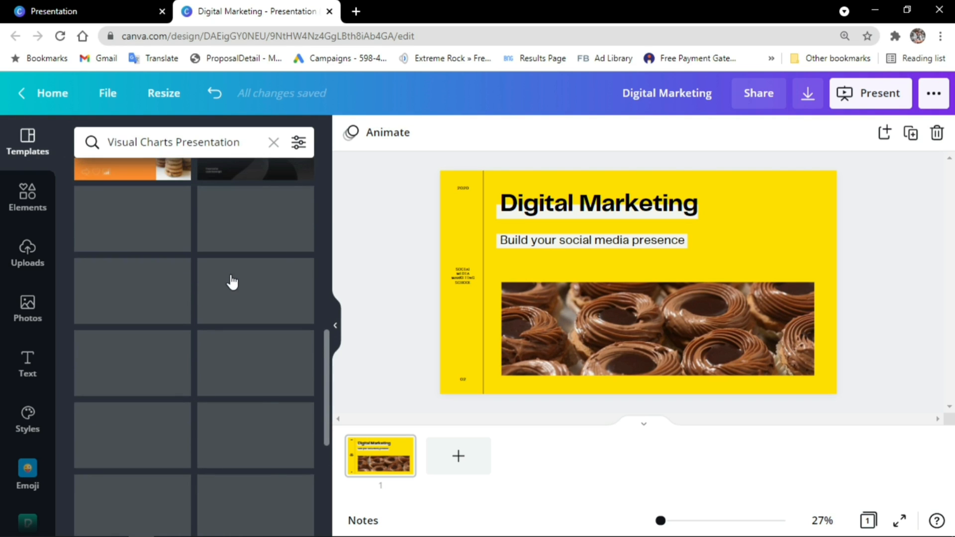
scroll(231, 282, down, 10)
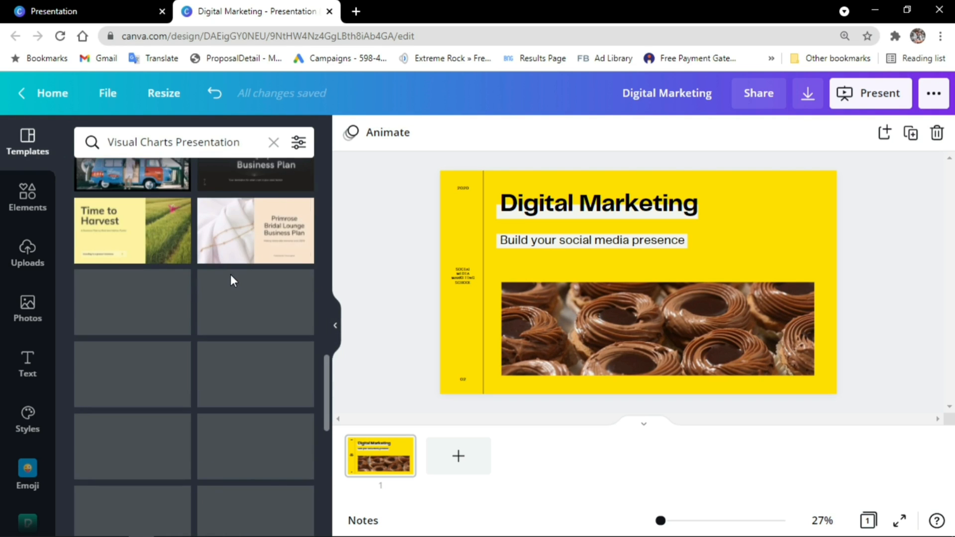
scroll(231, 282, down, 5)
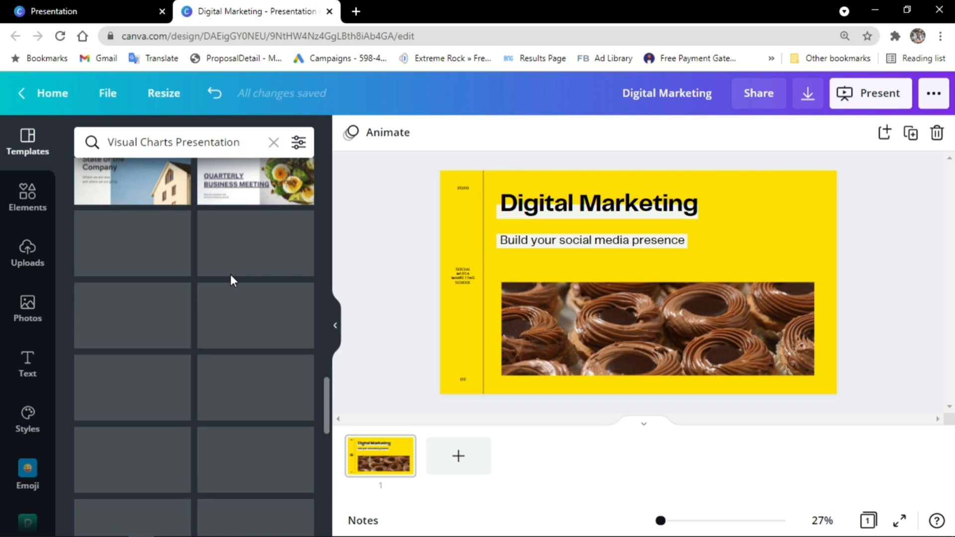
scroll(232, 279, down, 2)
scroll(231, 282, up, 3)
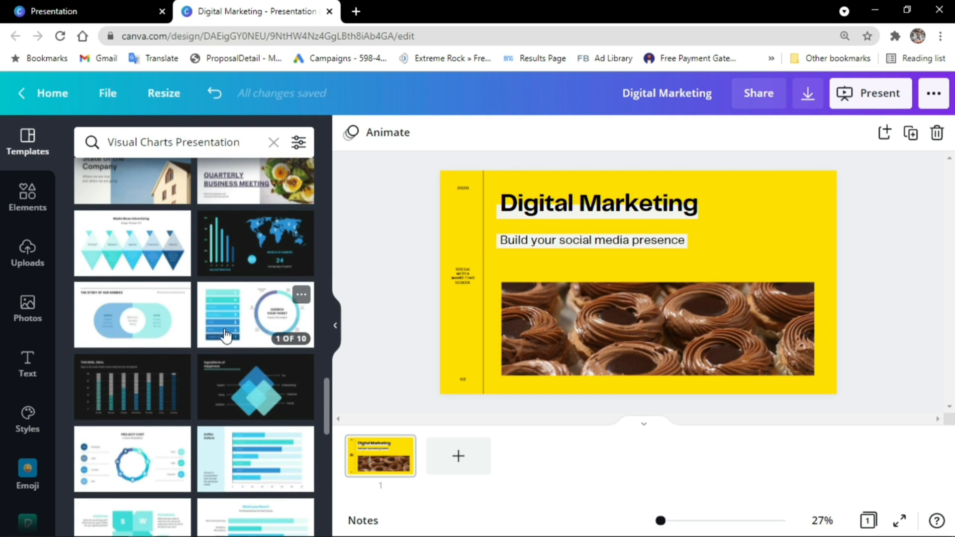
click(264, 321)
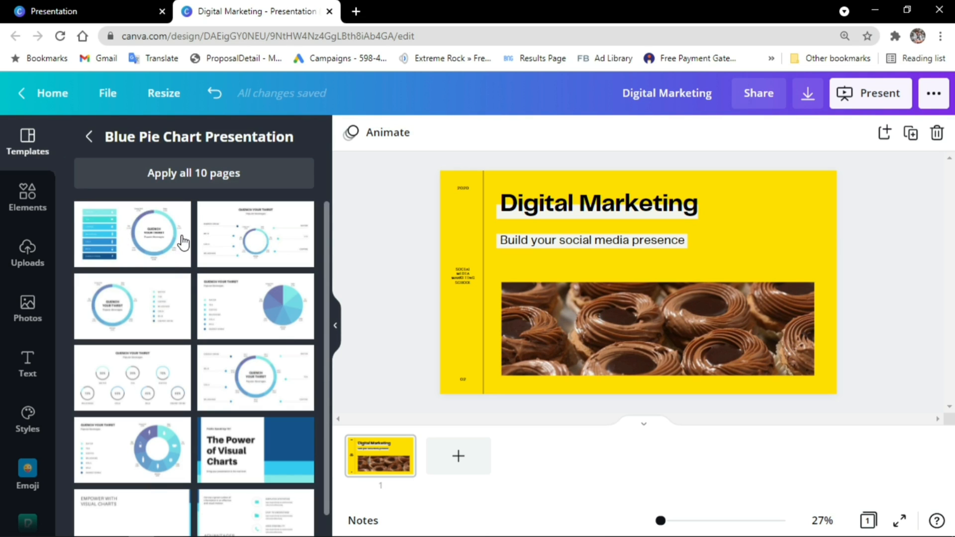
click(139, 249)
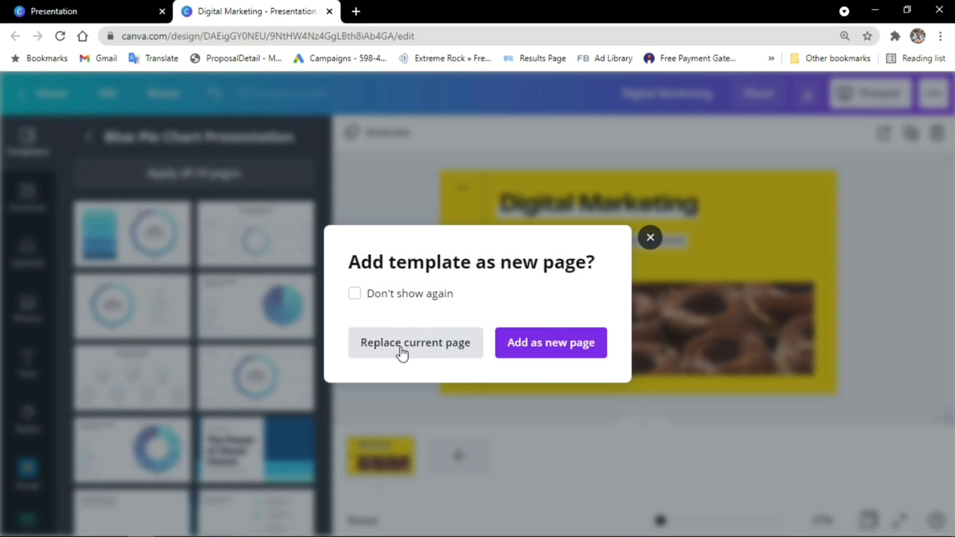
click(415, 348)
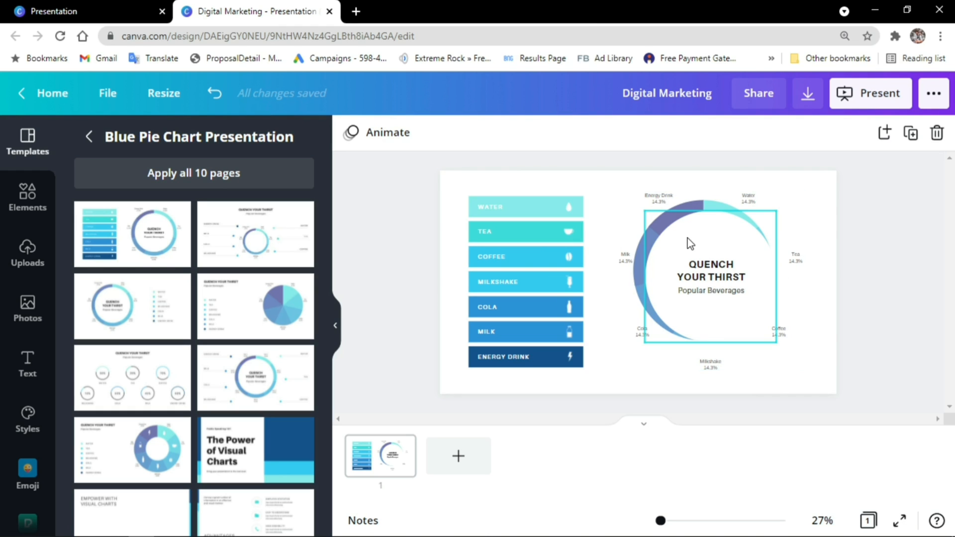
Replace the WATER label on the topmost bar of the beverage list with "CAR".
click(497, 209)
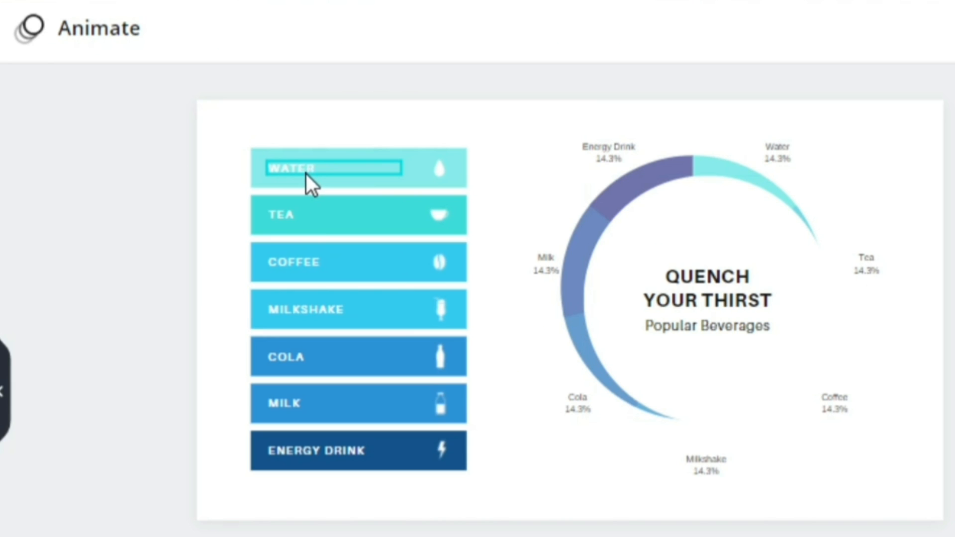
double_click(341, 171)
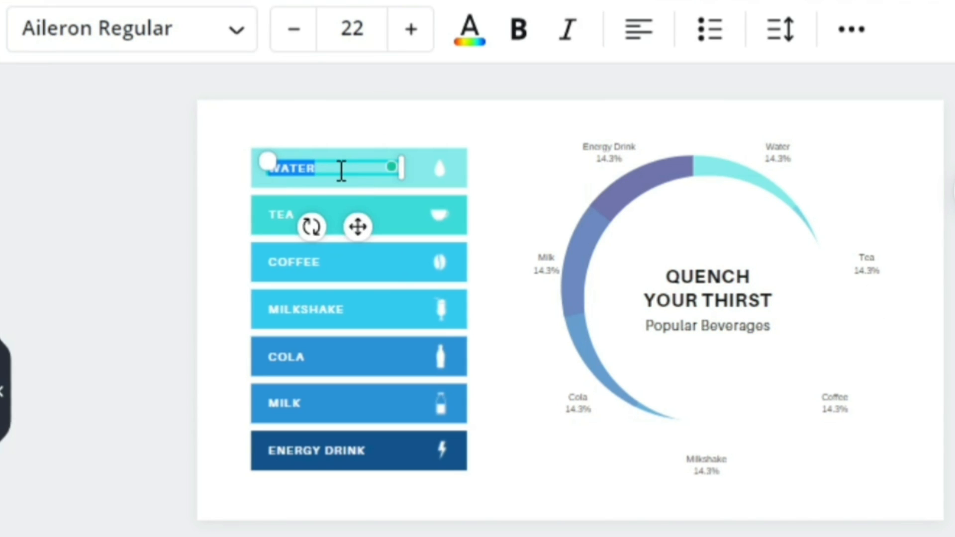
key(BackSpace)
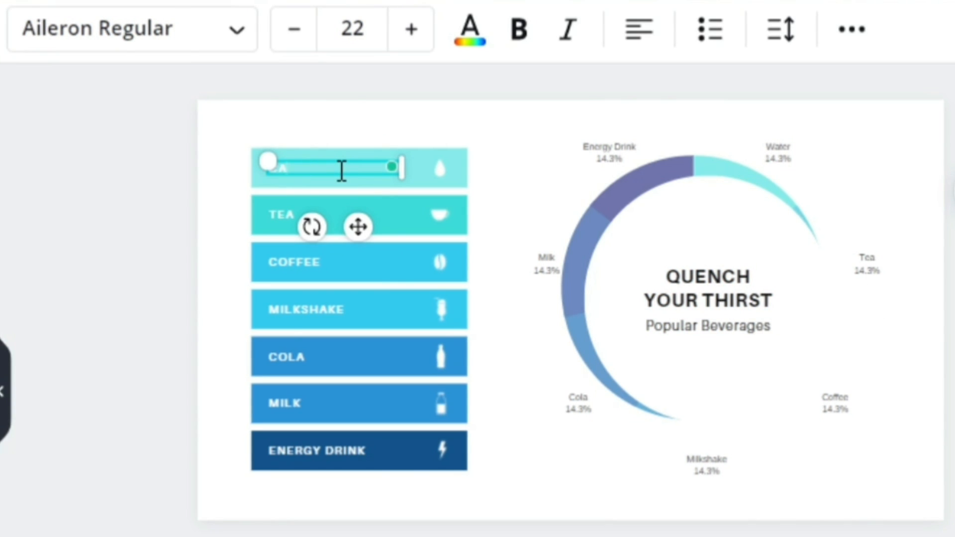
text(R)
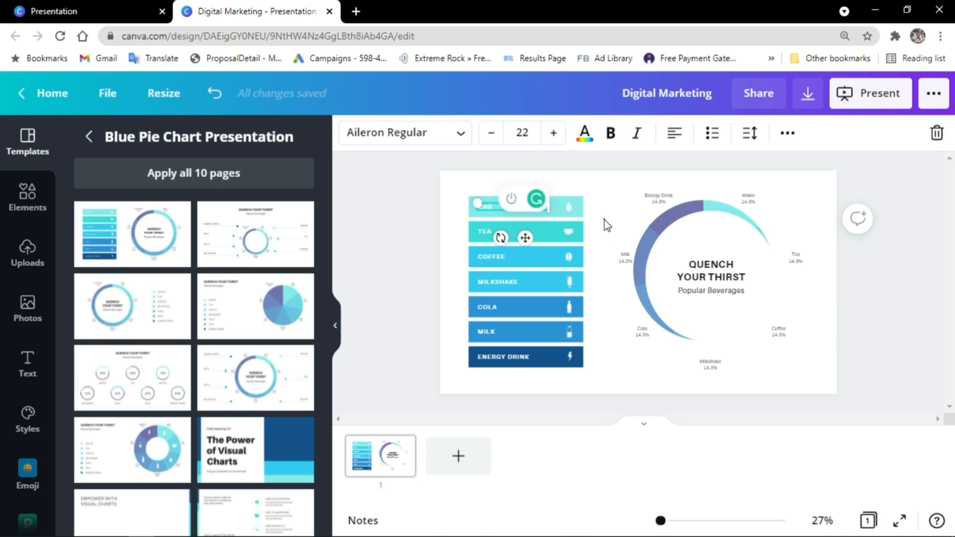
click(603, 222)
click(568, 212)
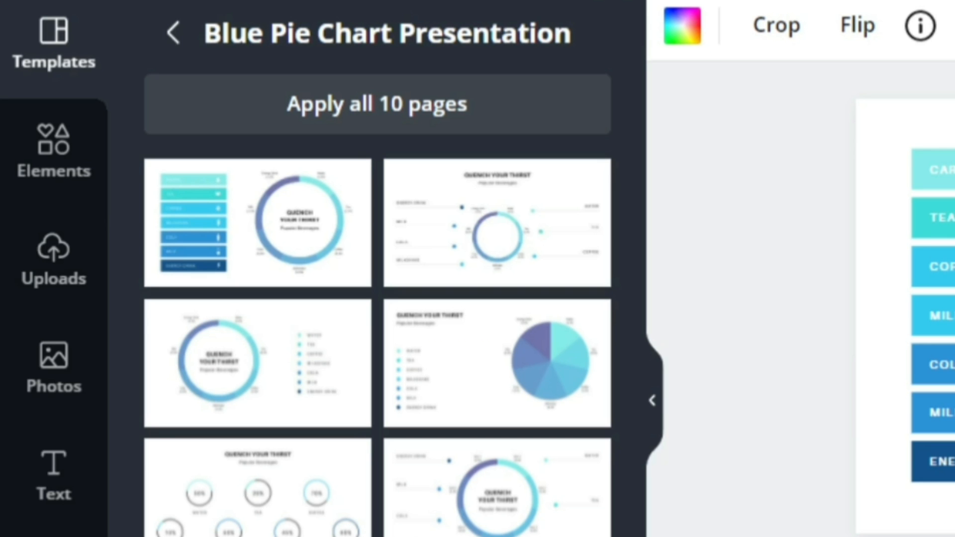
click(947, 508)
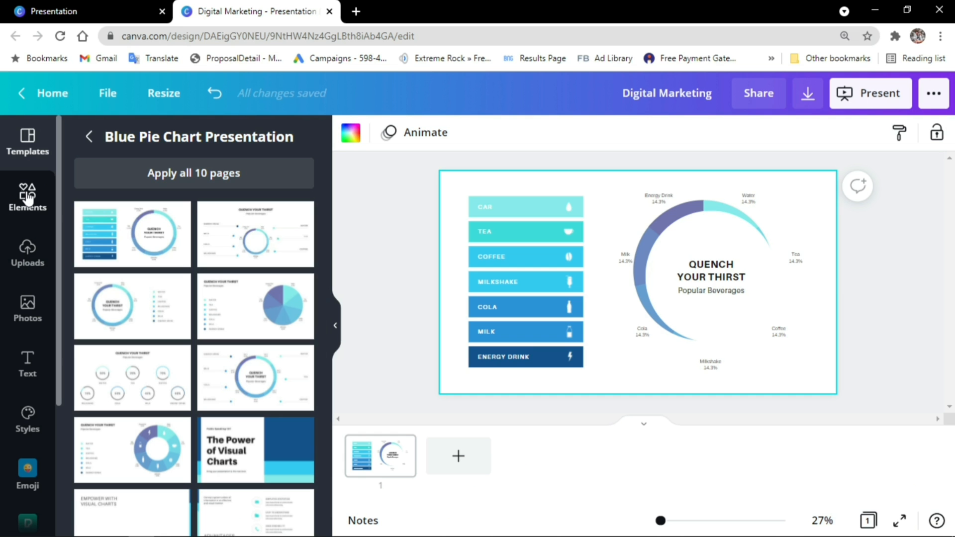
Search the elements for "car" and replace the CAR bar's water-drop icon with the free front-view car graphic.
click(28, 199)
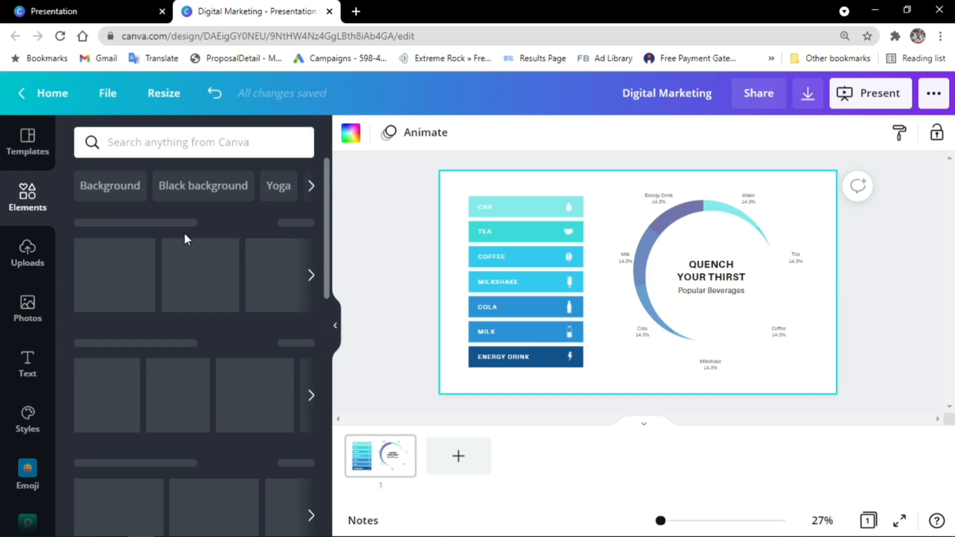
click(158, 144)
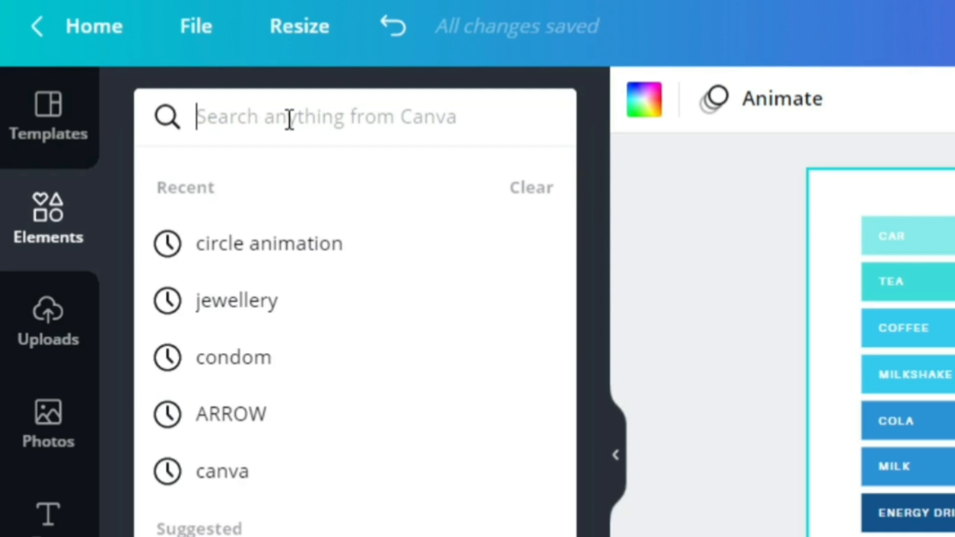
text(car)
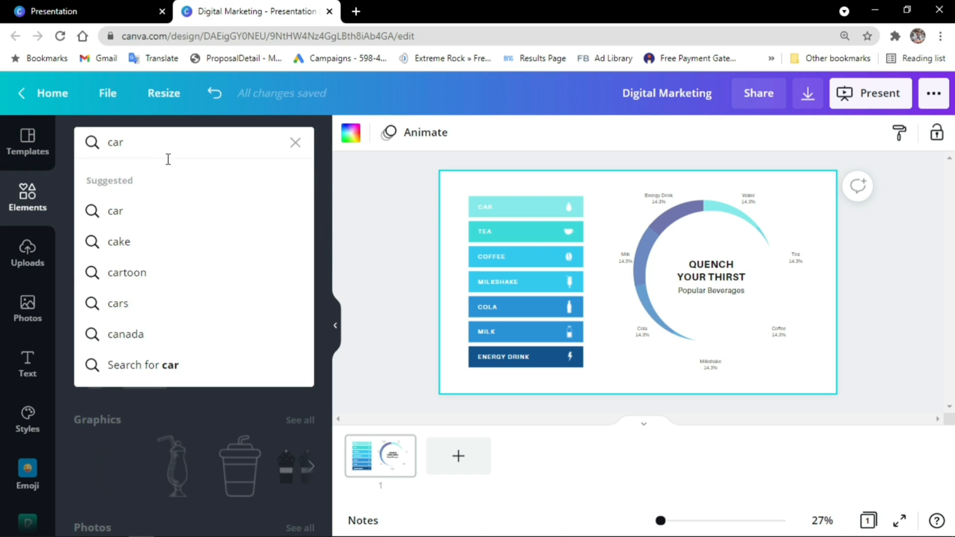
click(174, 198)
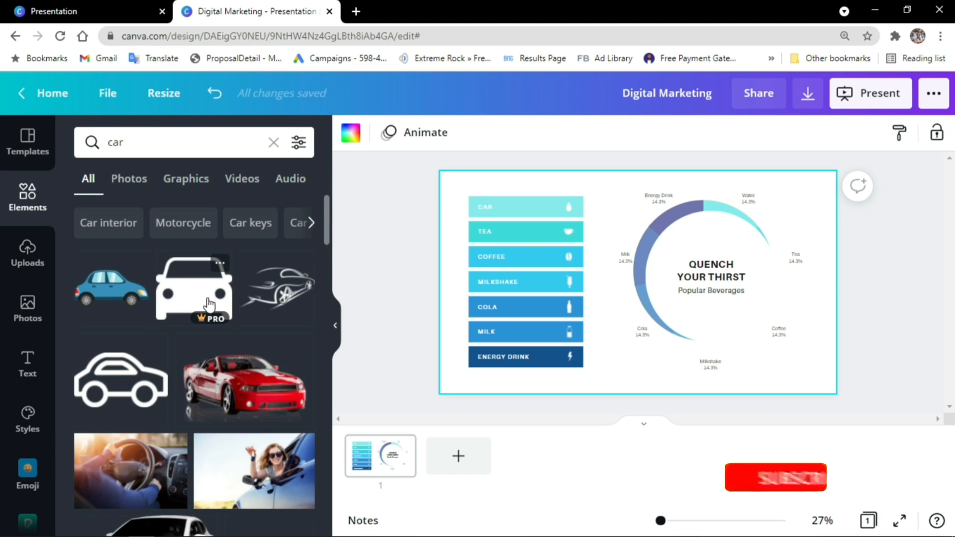
scroll(208, 304, down, 6)
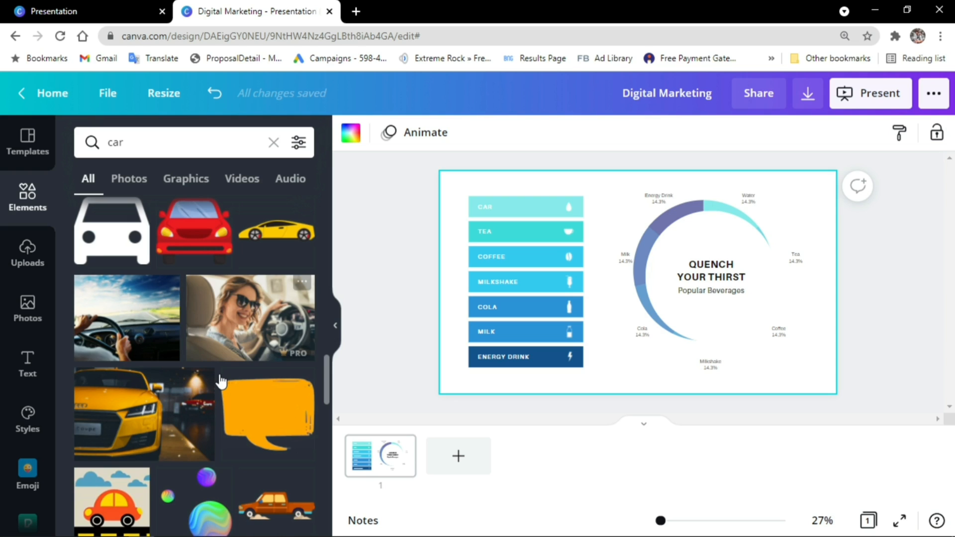
scroll(221, 382, up, 1)
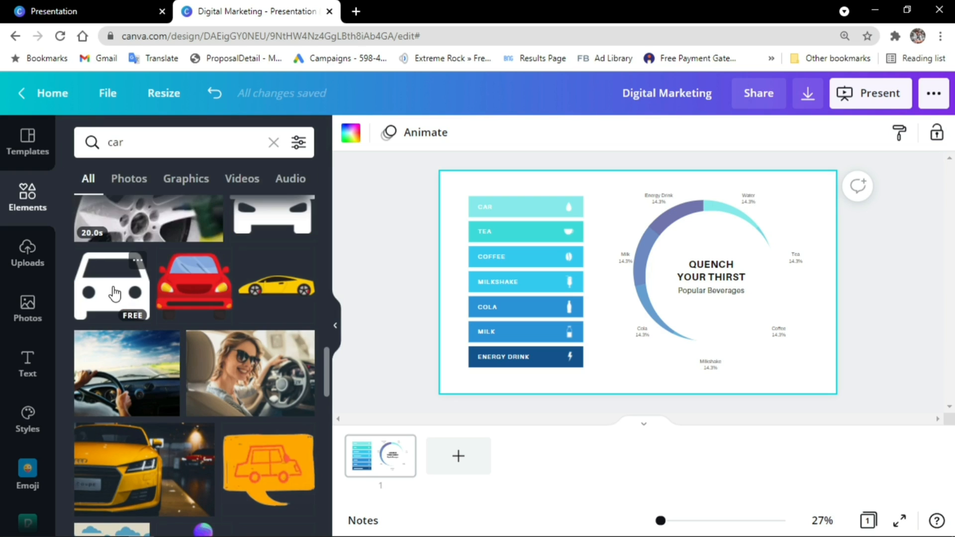
click(137, 322)
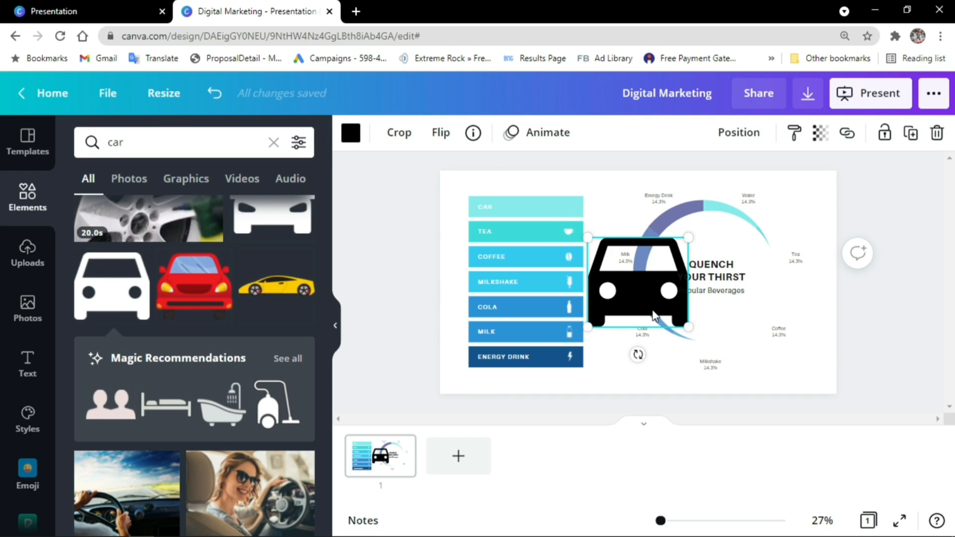
Shrink the car graphic to icon size at the right end of the CAR bar and colour it white.
drag(653, 317, 574, 211)
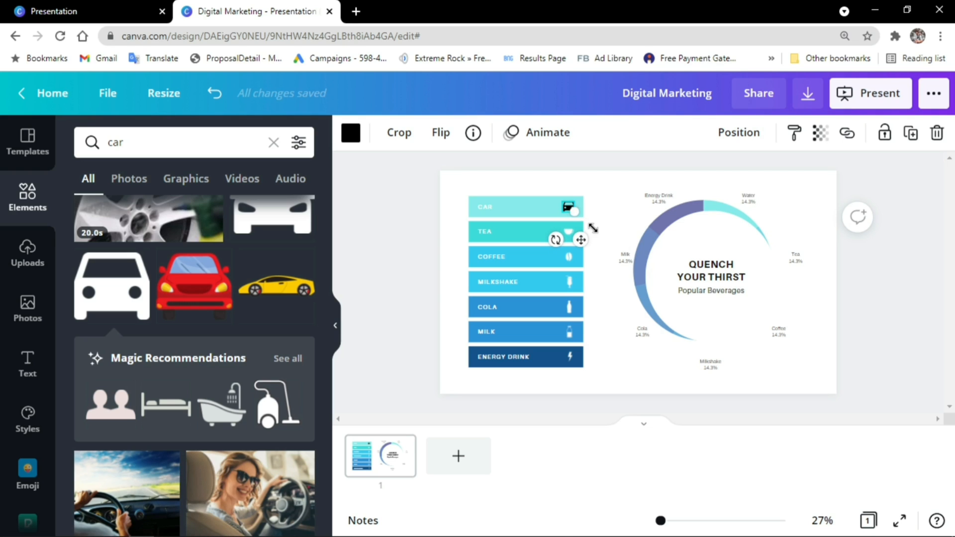
click(604, 207)
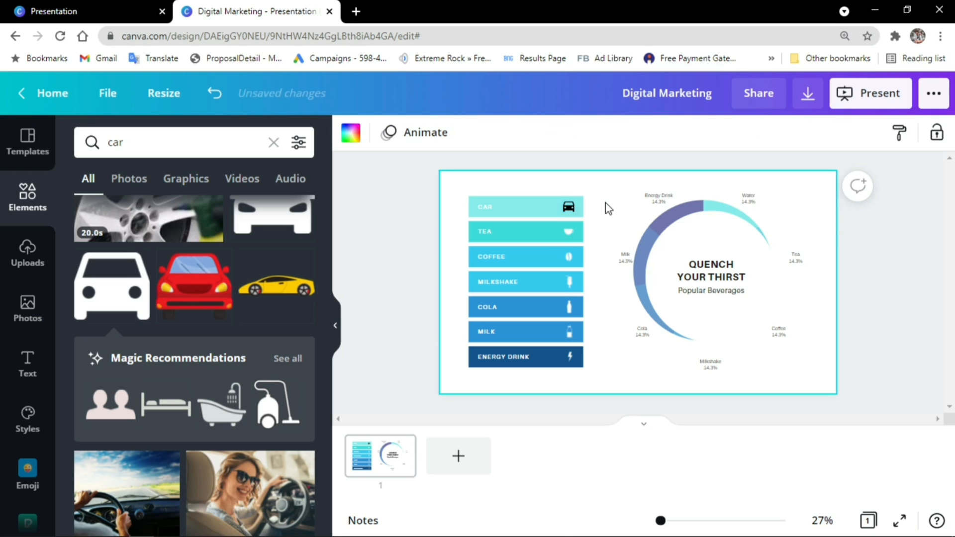
click(572, 205)
click(351, 133)
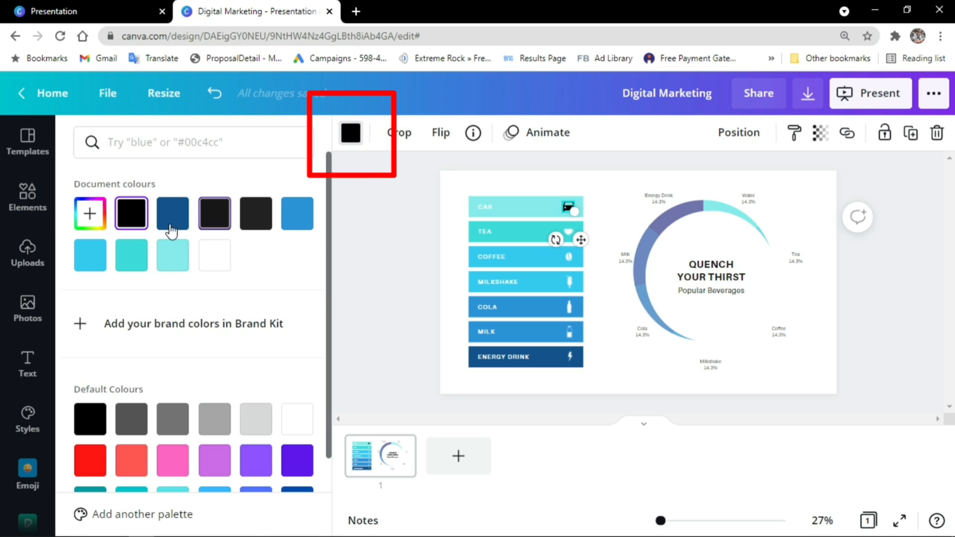
click(209, 269)
click(375, 286)
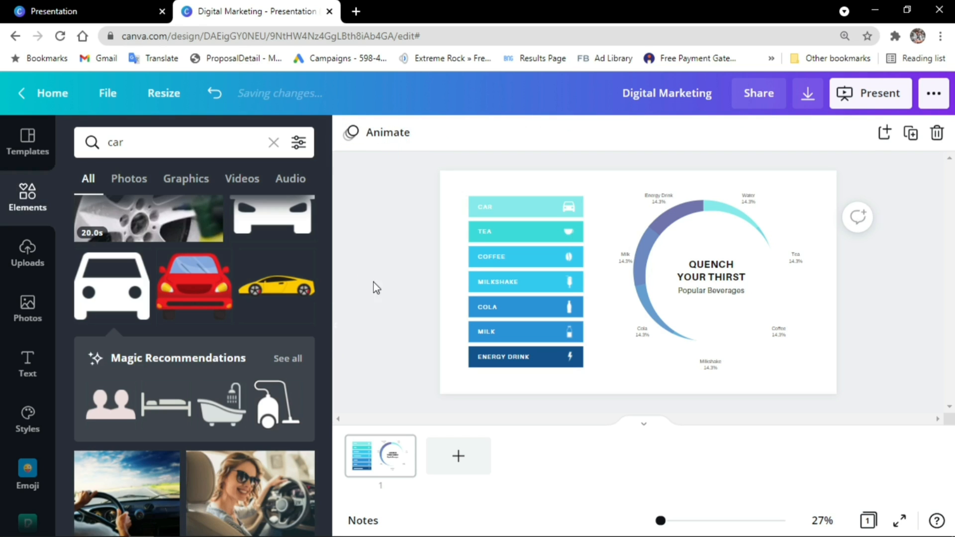
Open the data of the ring chart beside the beverage list and rename its Water entry "Car".
click(765, 341)
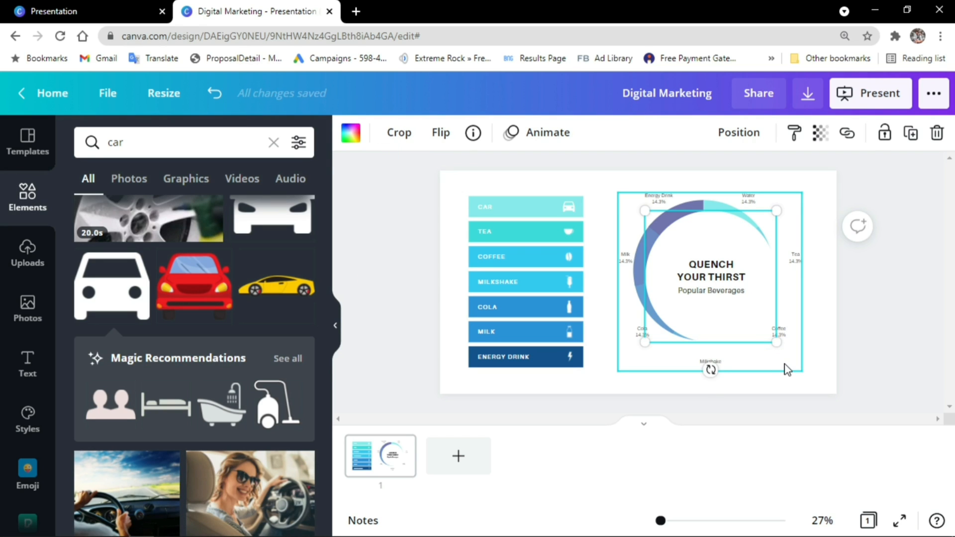
click(786, 370)
click(897, 338)
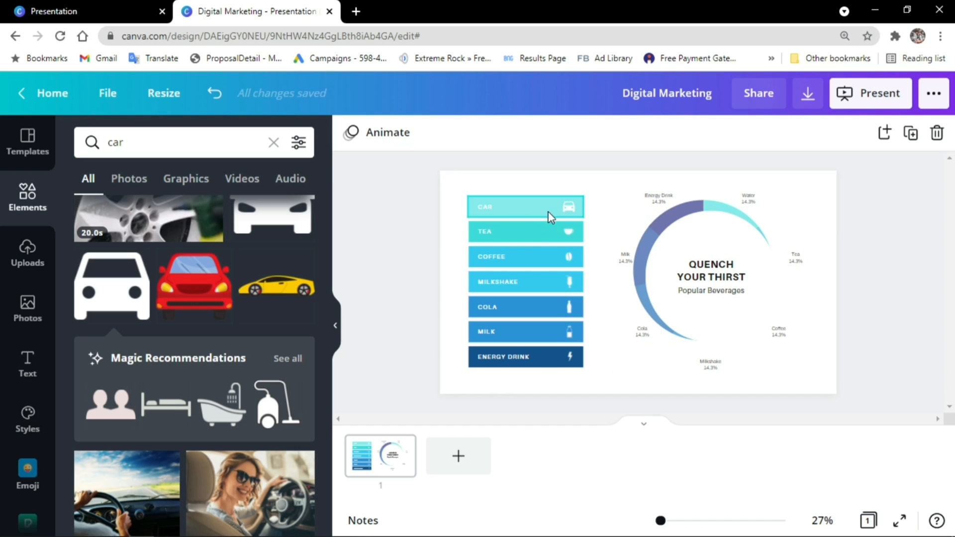
click(715, 368)
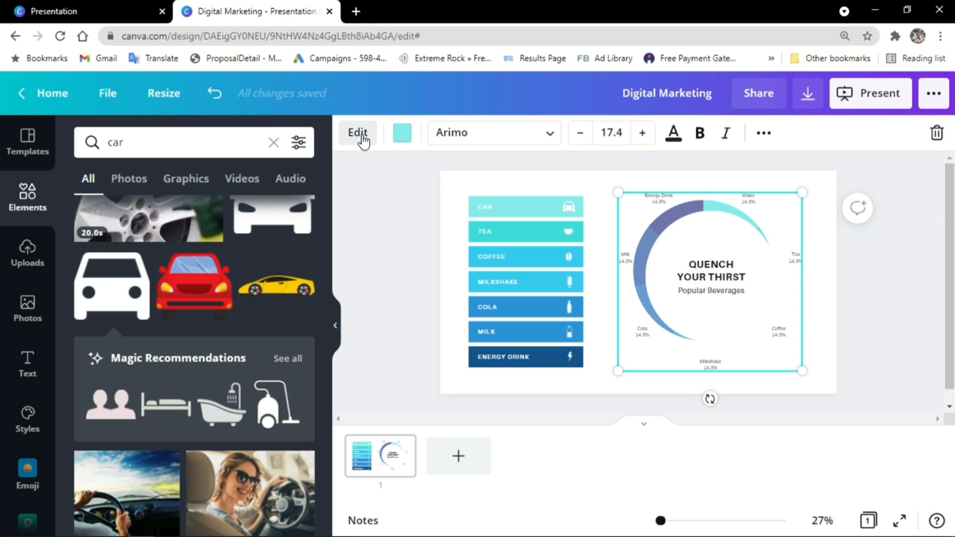
click(366, 129)
click(158, 182)
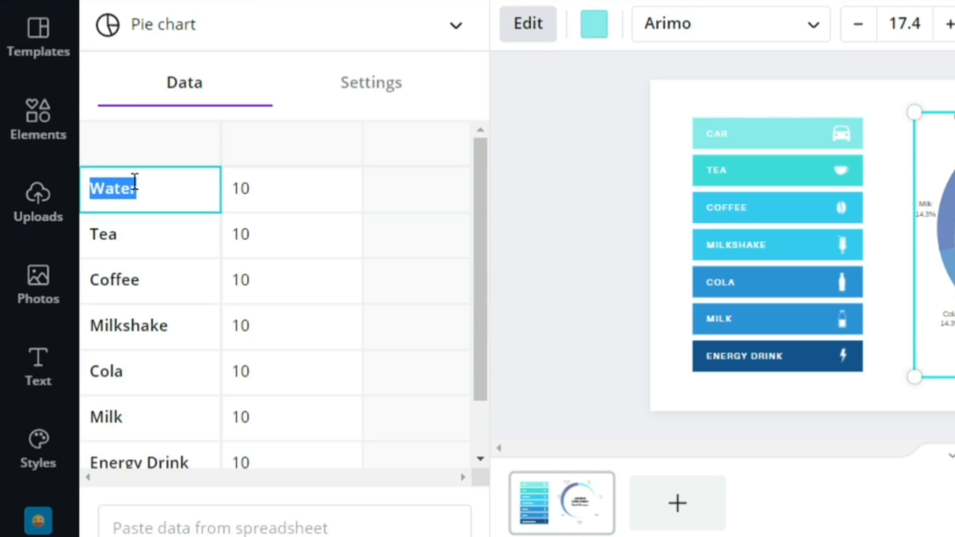
click(129, 181)
drag(168, 190, 75, 180)
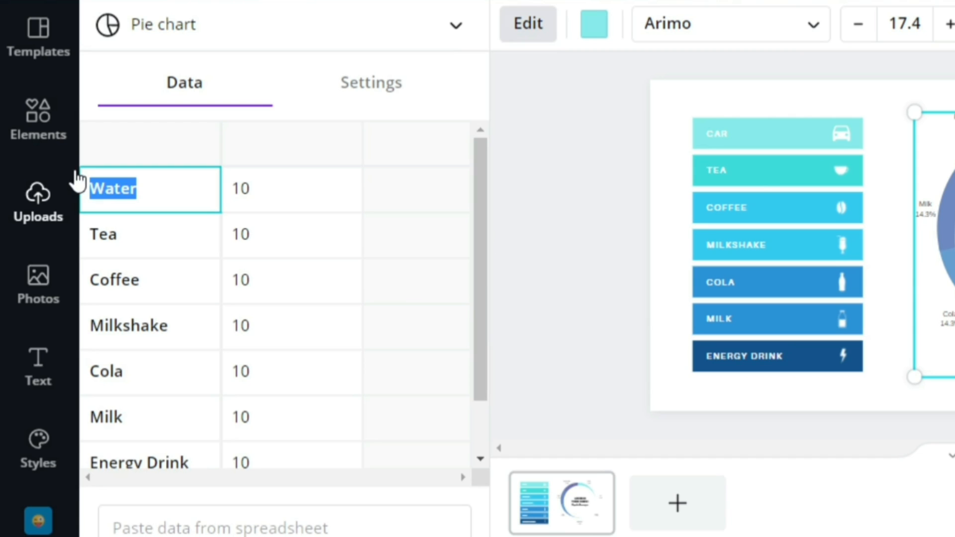
text(Car)
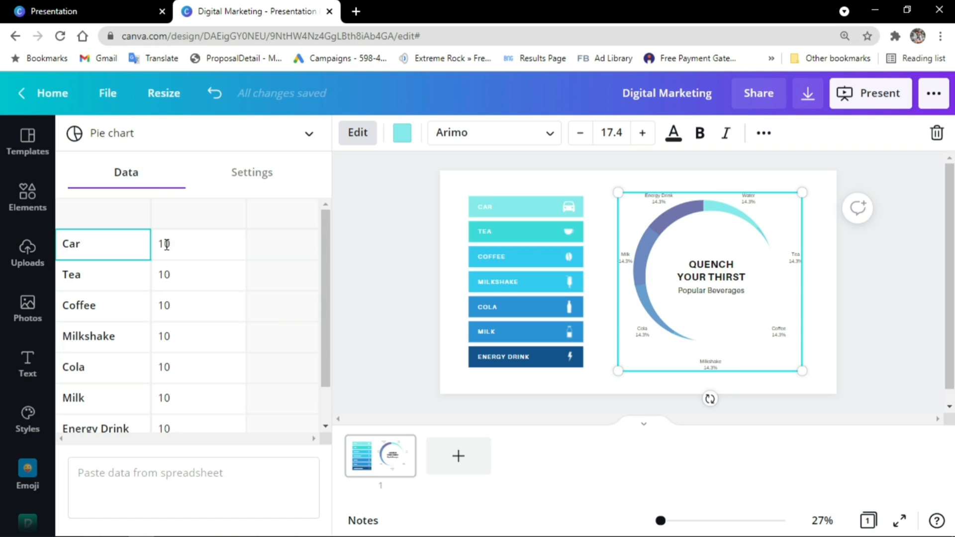
Set the Car entry's value in the ring chart to 30 and close the chart data.
click(251, 191)
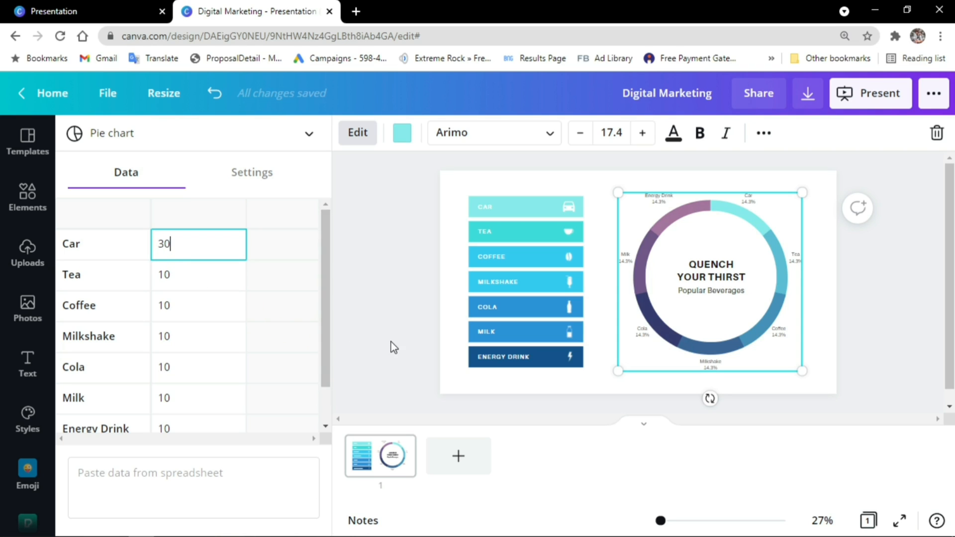
key(Escape)
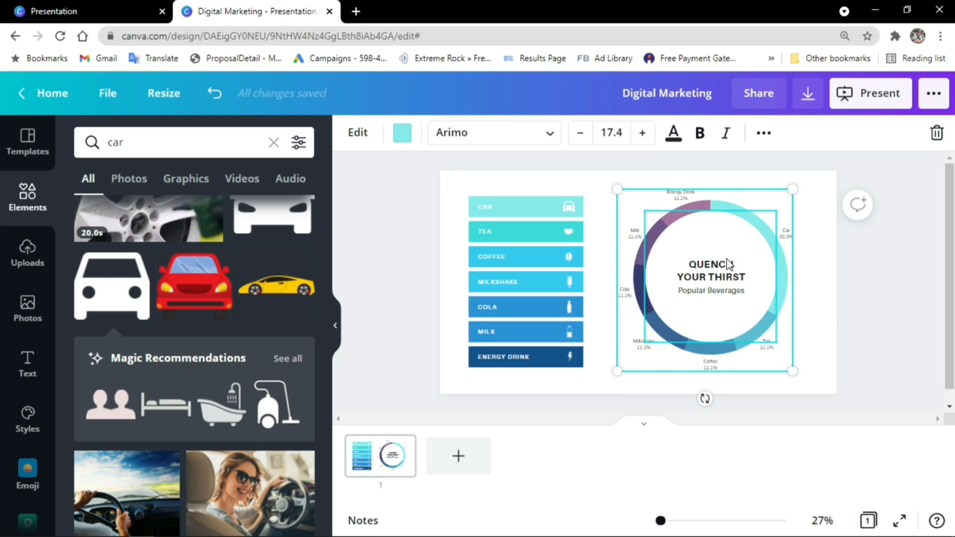
click(912, 306)
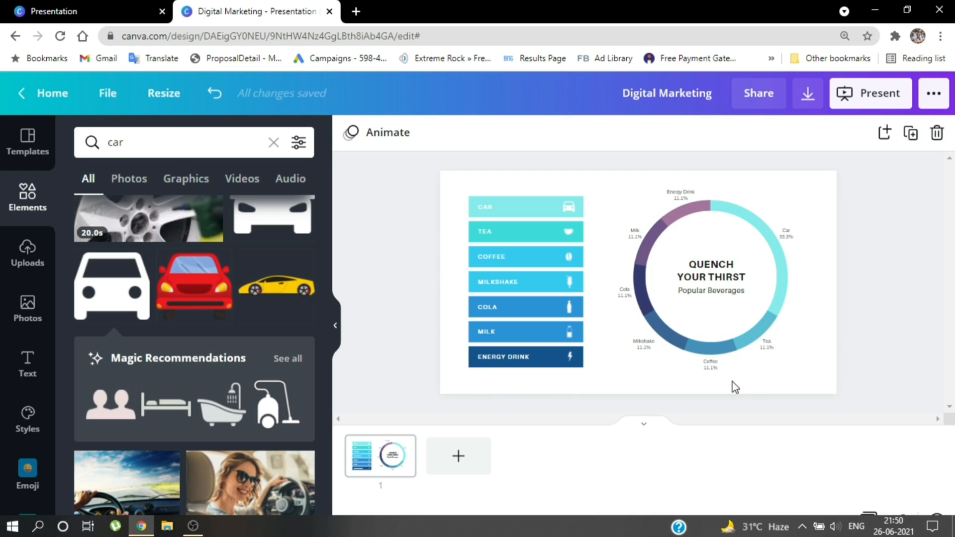
click(712, 271)
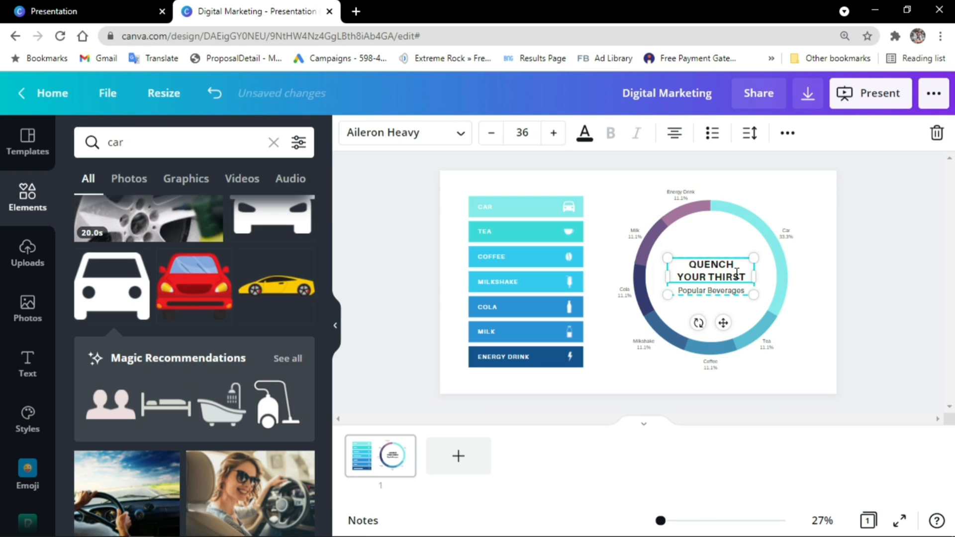
double_click(737, 276)
click(908, 308)
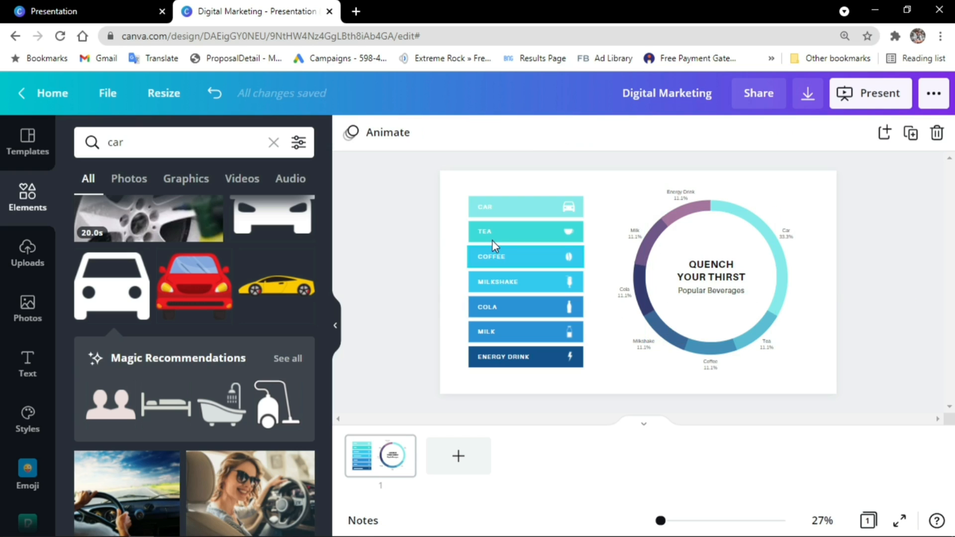
Hide the ring chart's labels in its settings and show them again.
click(782, 356)
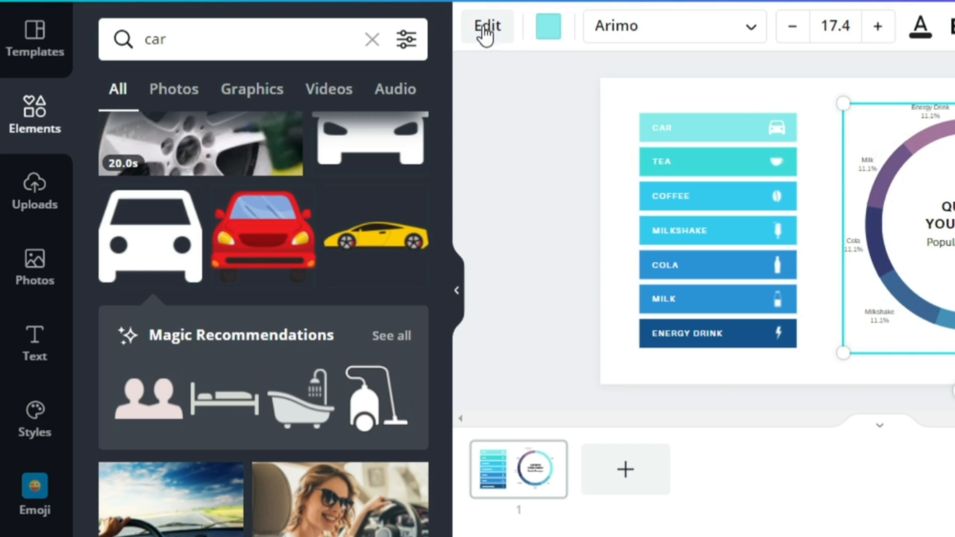
click(345, 136)
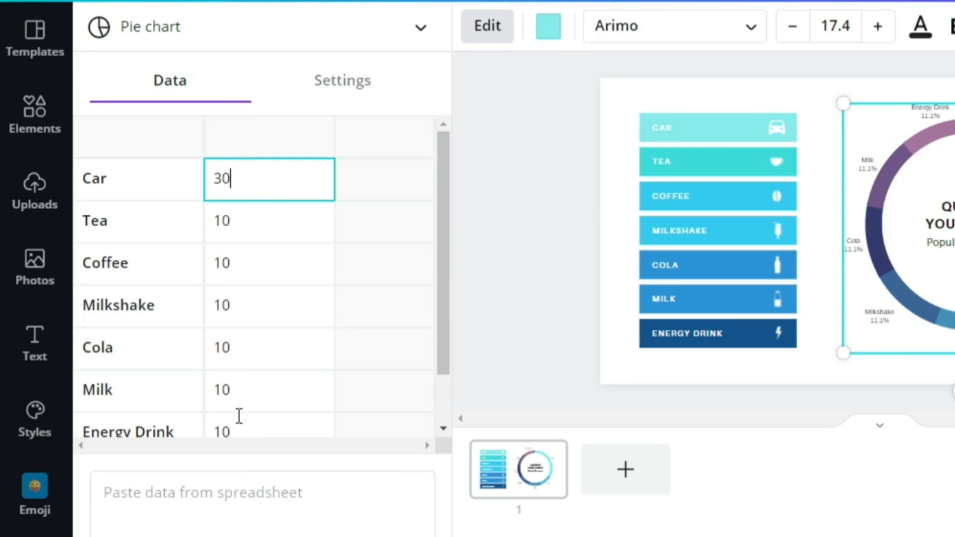
click(348, 91)
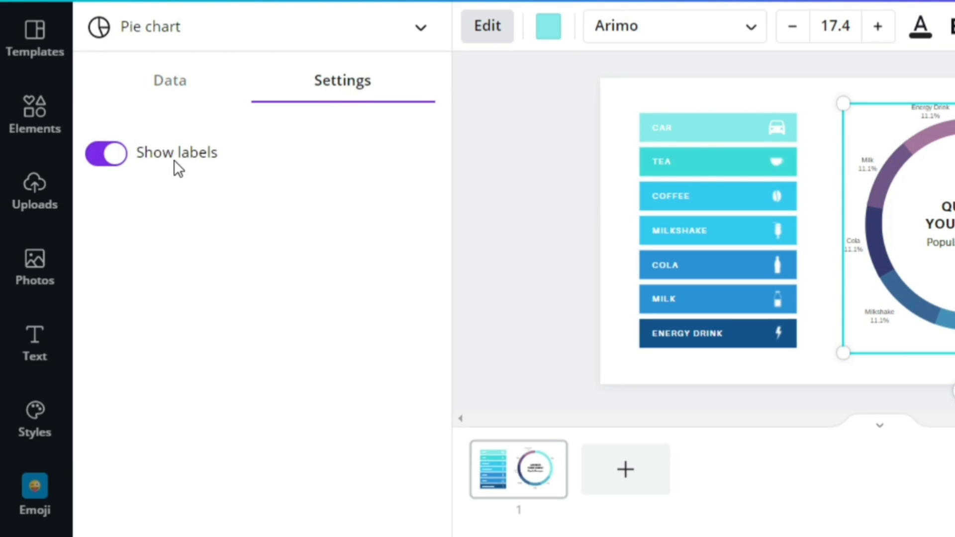
click(101, 158)
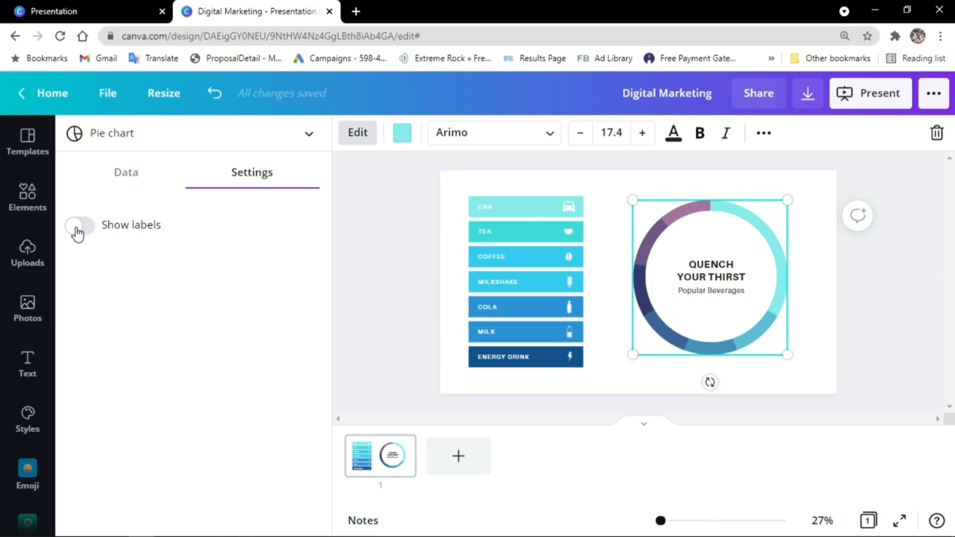
click(77, 232)
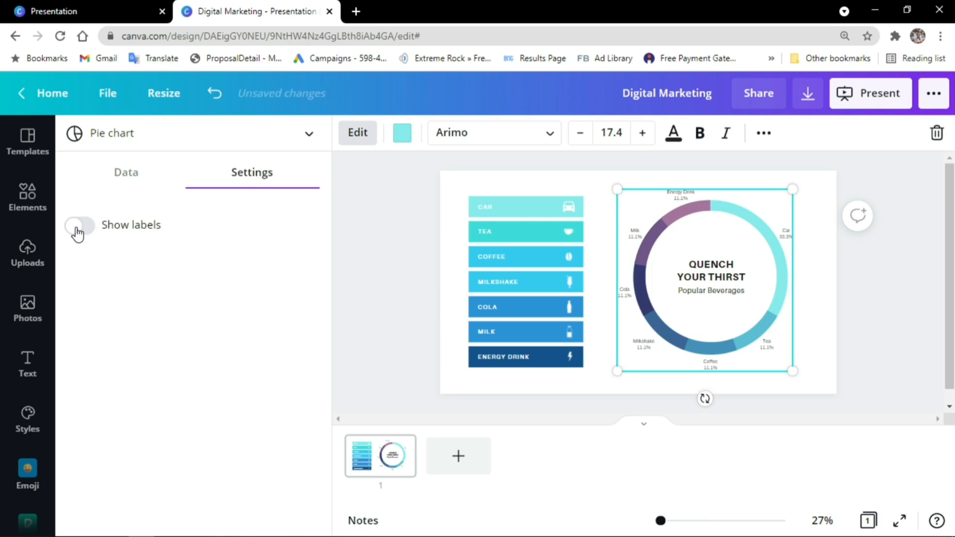
Try the chart data as a bar chart and as a stacked bar chart.
click(133, 175)
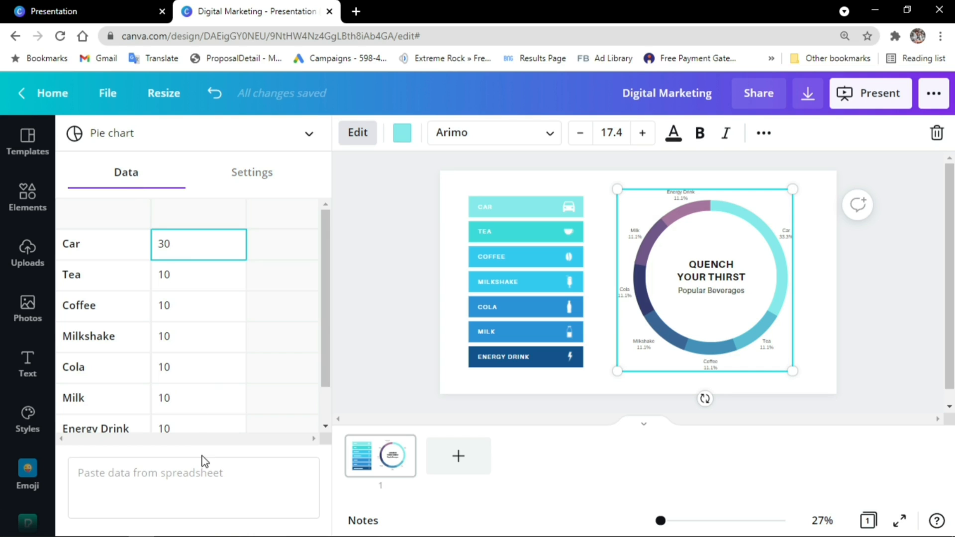
scroll(213, 371, down, 2)
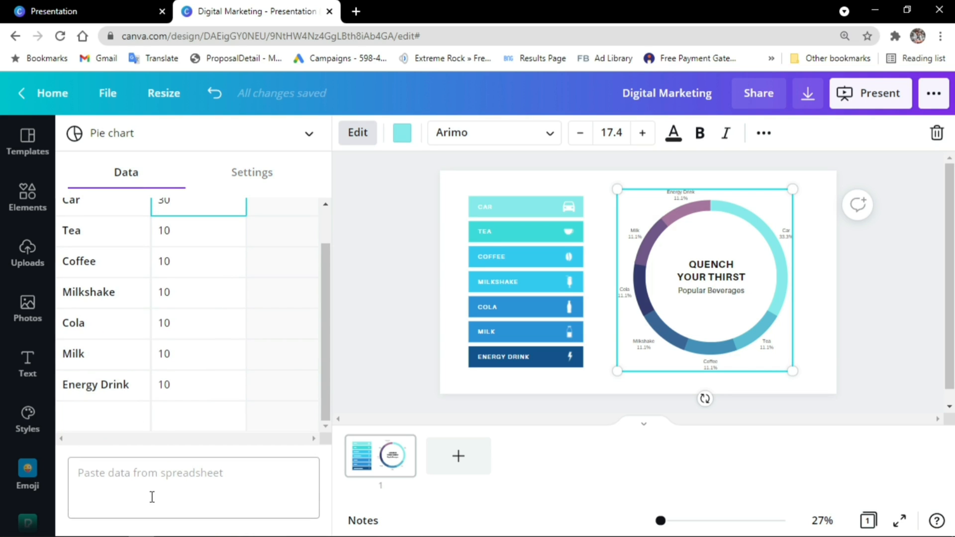
click(77, 139)
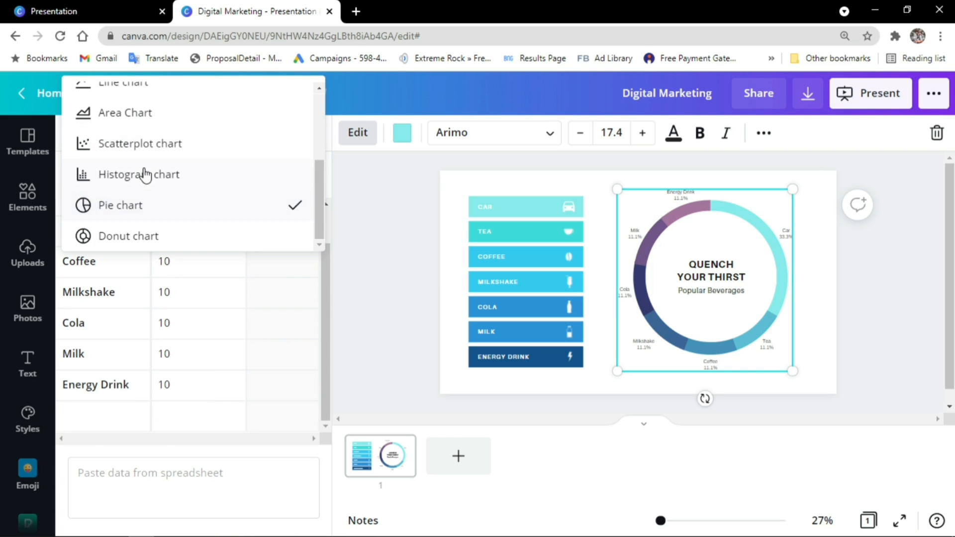
scroll(128, 128, up, 3)
scroll(128, 129, up, 2)
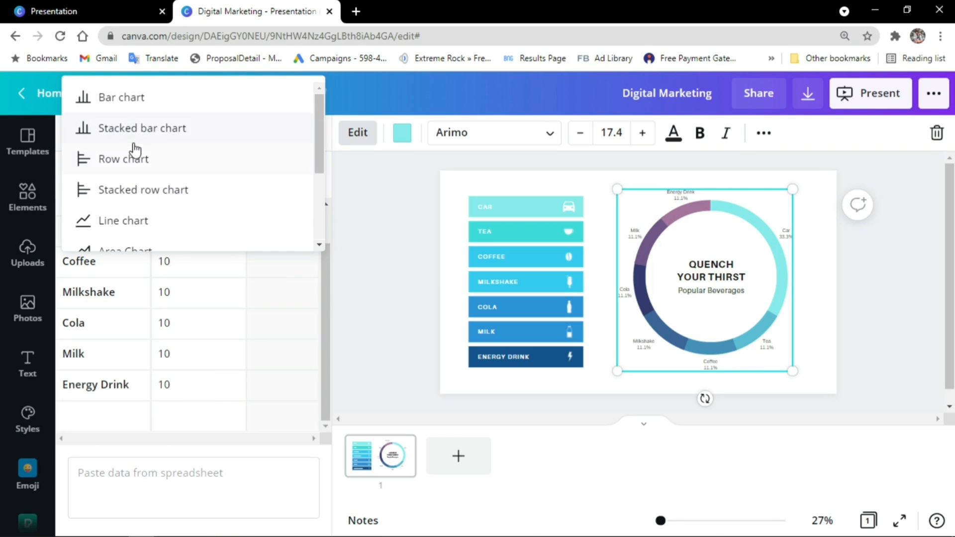
click(124, 109)
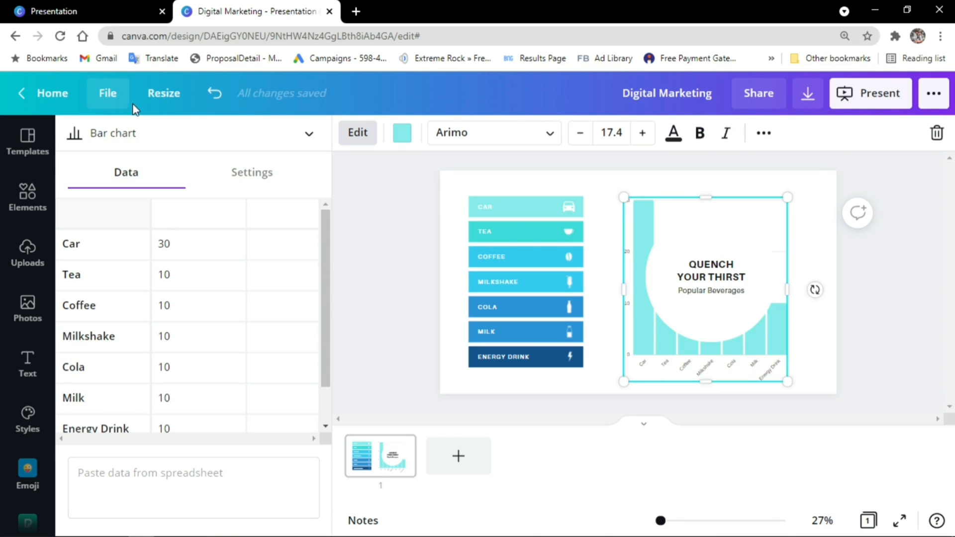
click(121, 141)
click(145, 172)
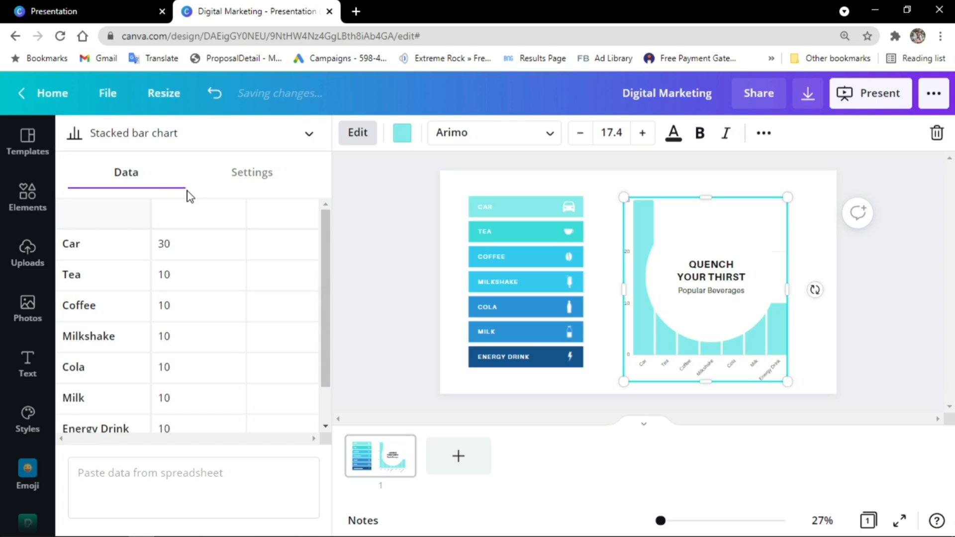
Change the stacked bar chart to a row chart, then to a stacked row chart.
click(181, 139)
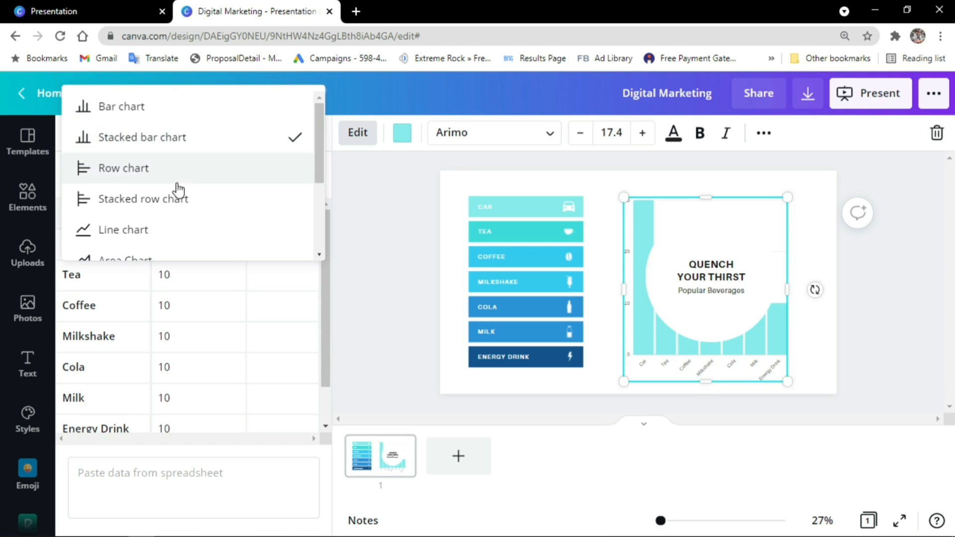
click(177, 182)
click(199, 139)
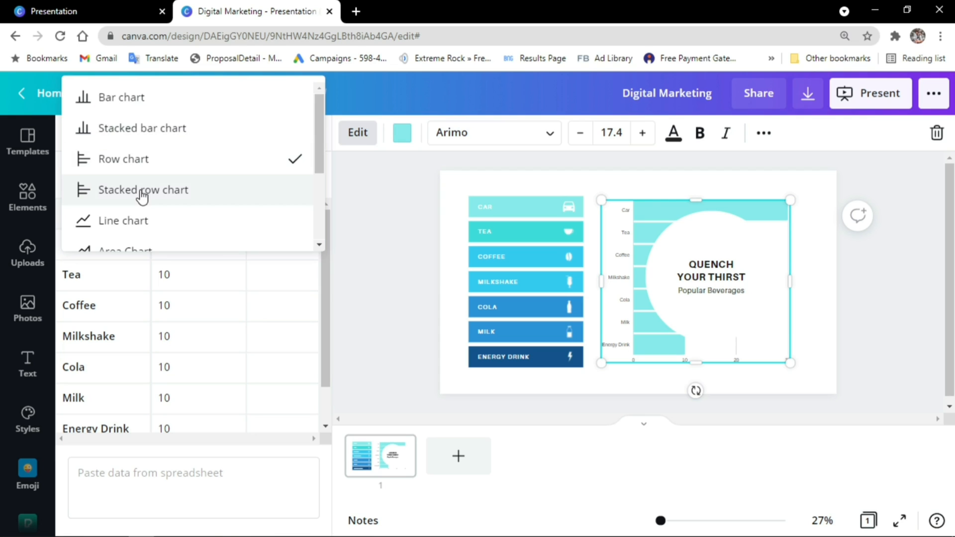
click(143, 191)
Try the histogram and donut chart types, undo both changes and deselect the chart.
click(216, 139)
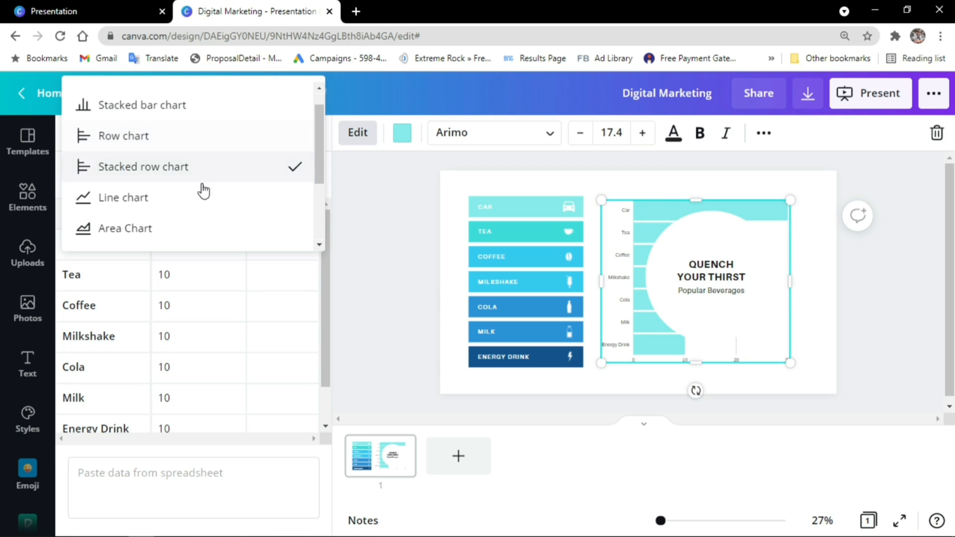
scroll(196, 199, down, 2)
scroll(194, 199, down, 2)
click(158, 182)
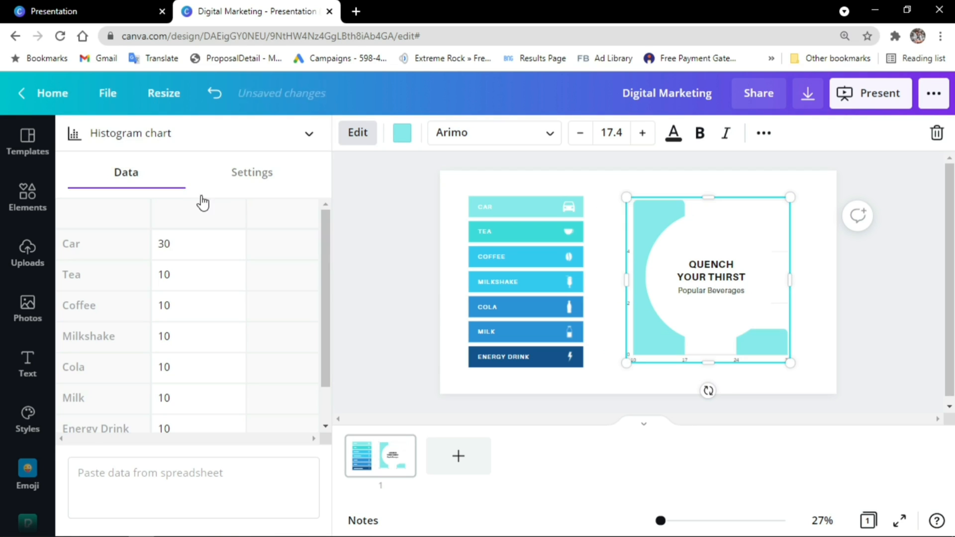
click(155, 135)
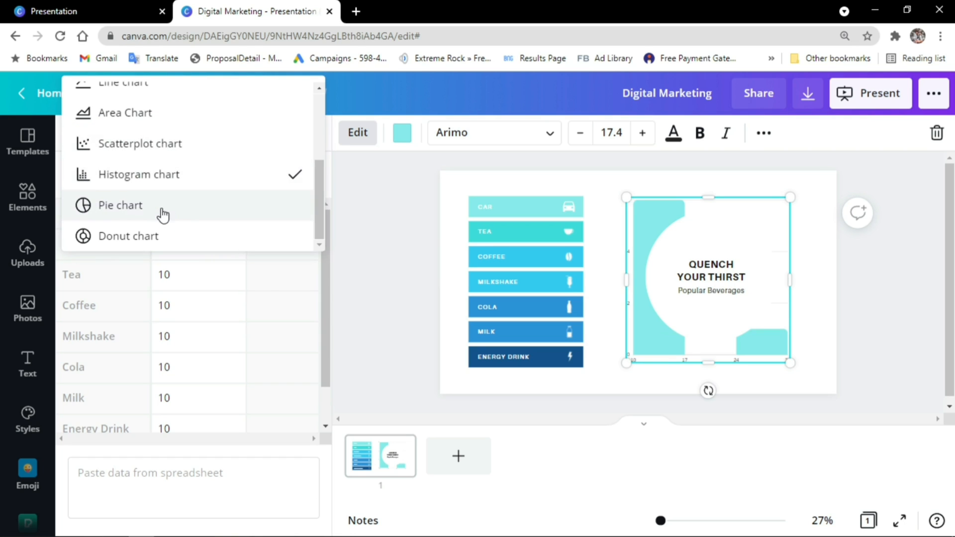
click(144, 236)
key(ctrl+z)
key(ctrl+z)
click(393, 301)
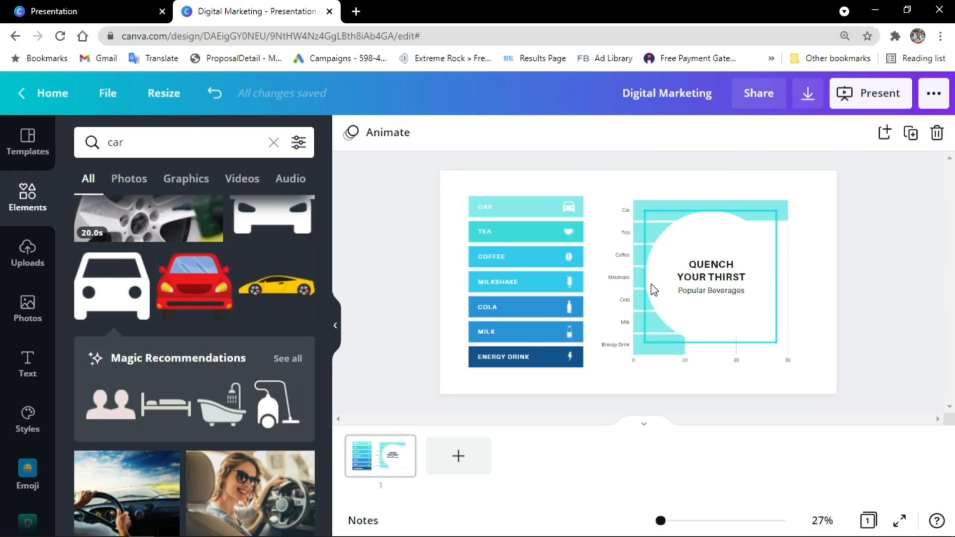
Add the second page of the Blue Pie Chart Presentation template as slide 2 and set its chart's Water value to 20.
click(27, 145)
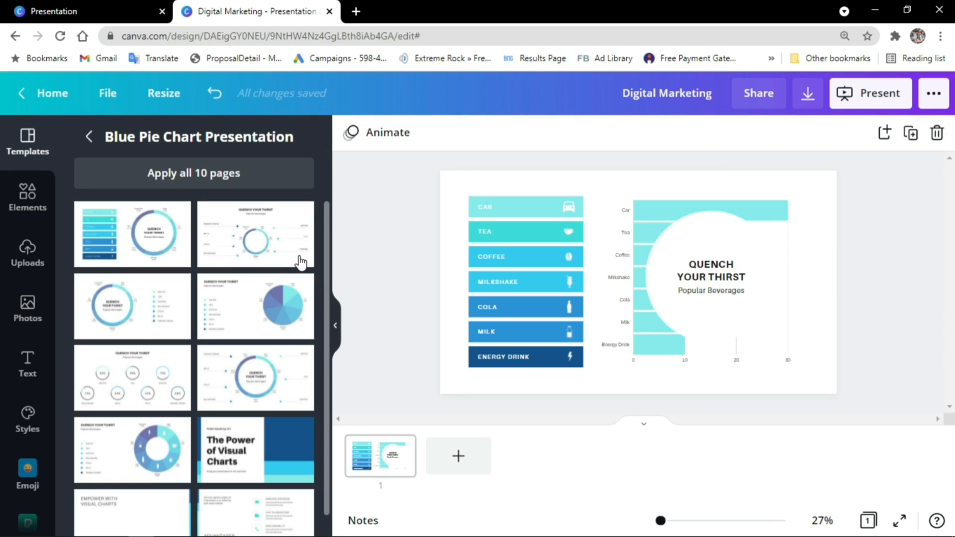
drag(256, 239, 477, 457)
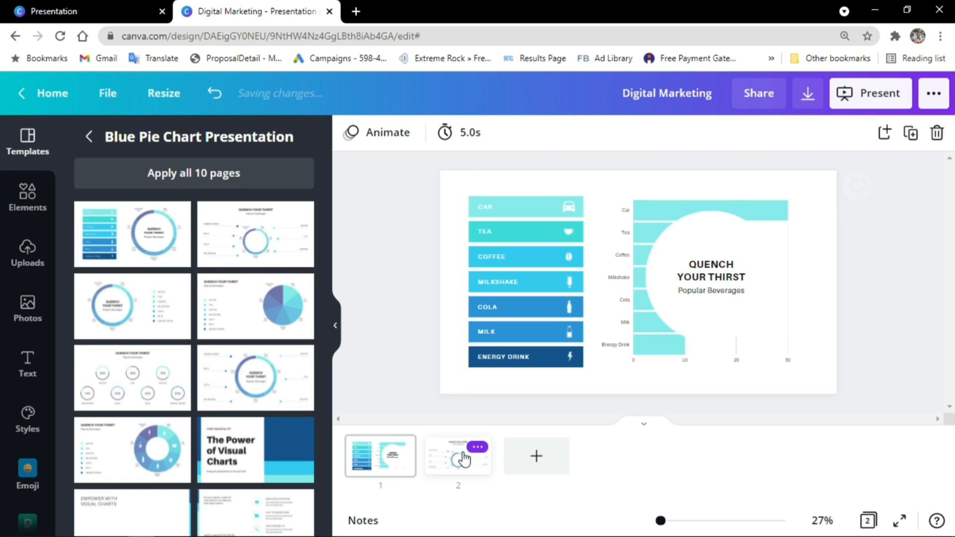
click(465, 458)
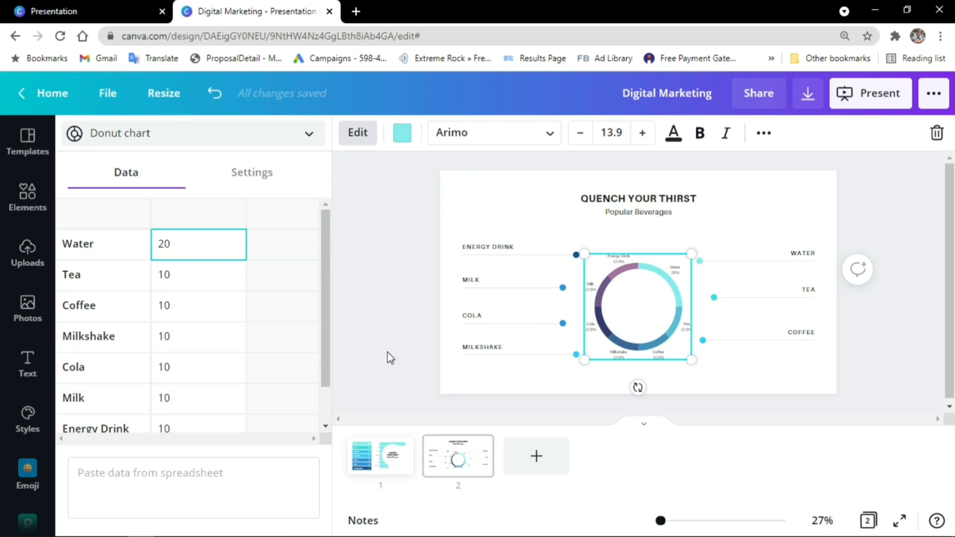
Open the Green Neons Gradients Pitch Deck Presentation template from the Pitch Deck Presentation category and look through its pages.
click(27, 143)
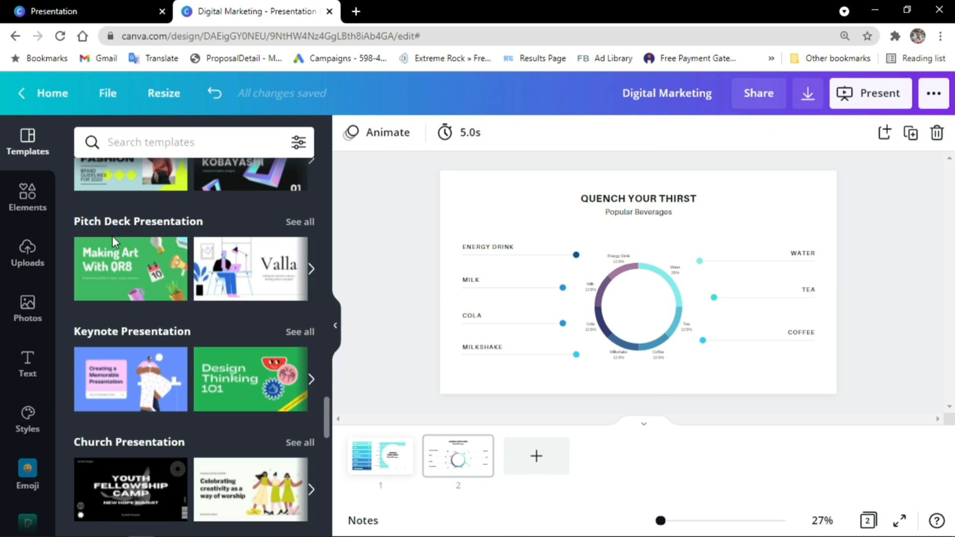
click(299, 224)
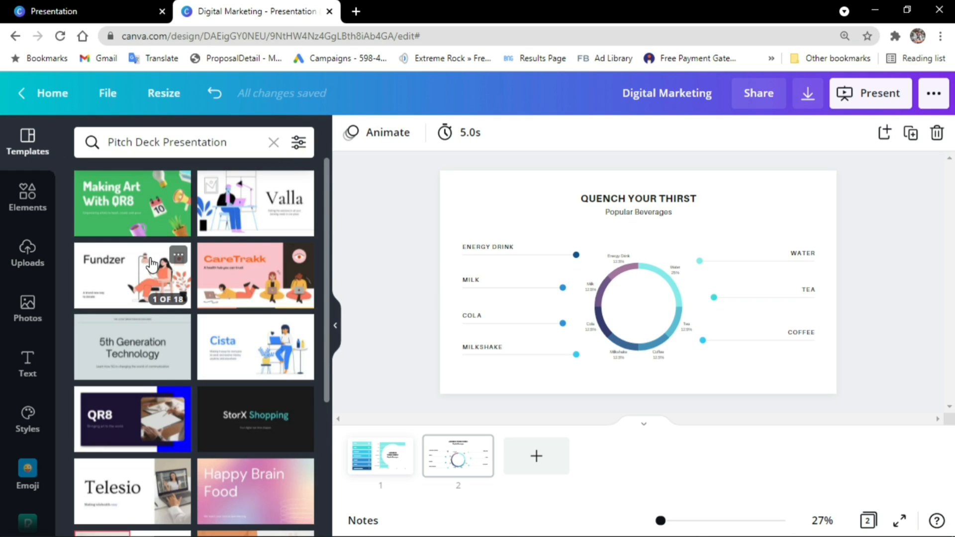
scroll(151, 264, down, 10)
scroll(155, 270, down, 5)
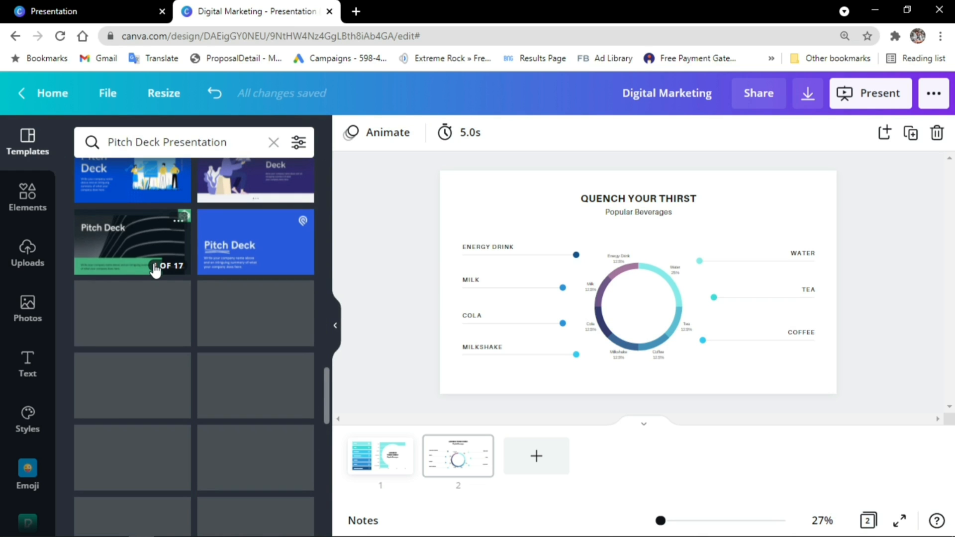
scroll(154, 269, down, 5)
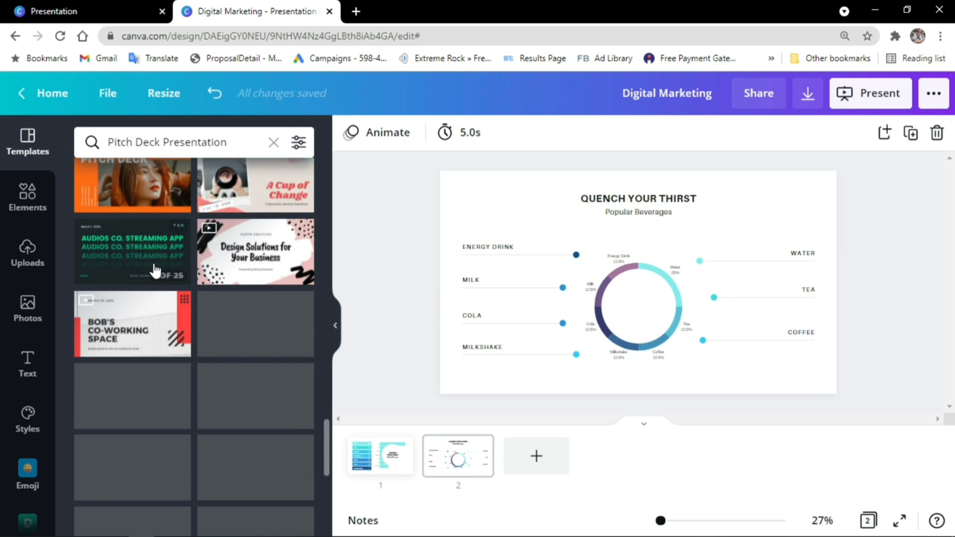
mouse_move(264, 331)
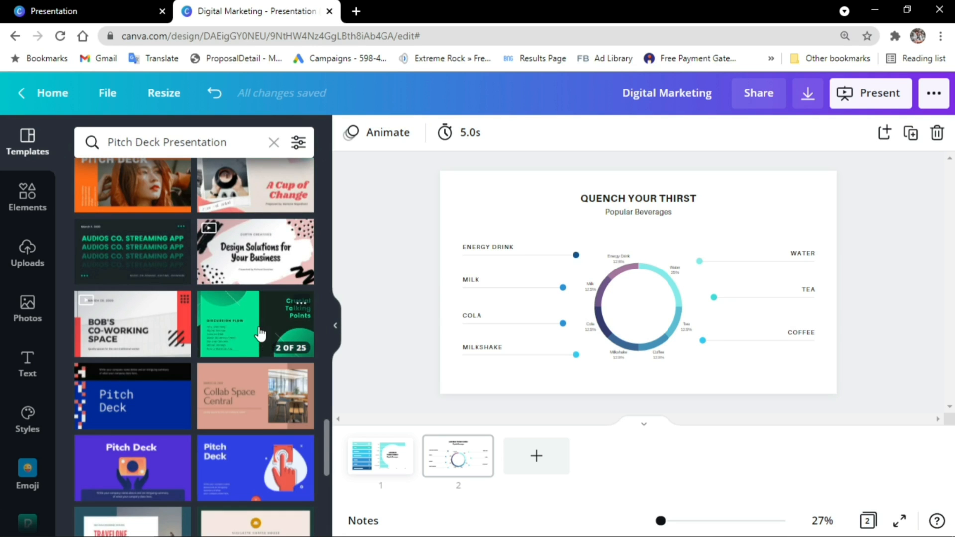
click(264, 331)
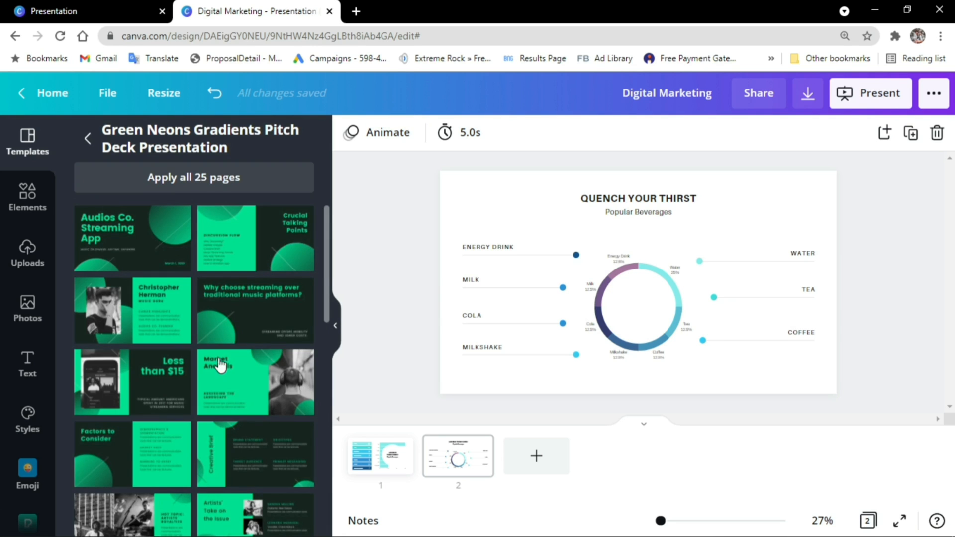
scroll(211, 323, down, 1)
scroll(227, 379, up, 2)
scroll(194, 322, down, 5)
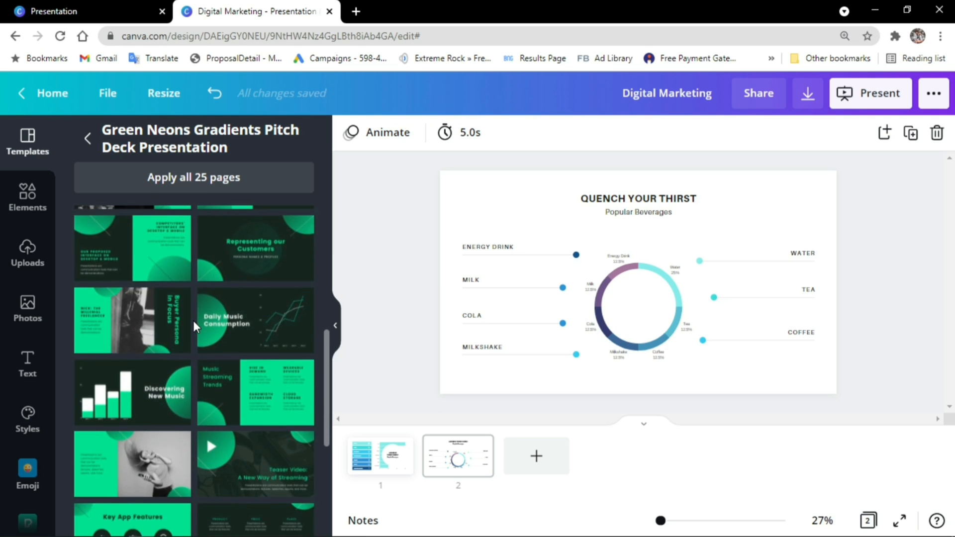
scroll(201, 298, up, 5)
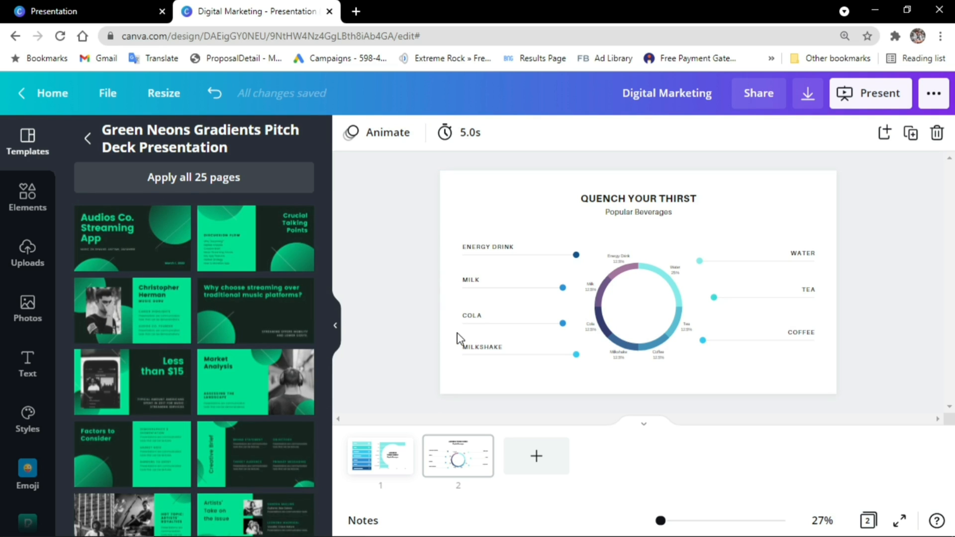
Delete the beverage chart, title and labels from slide 2, and remove slide 1.
drag(902, 339, 387, 201)
key(Delete)
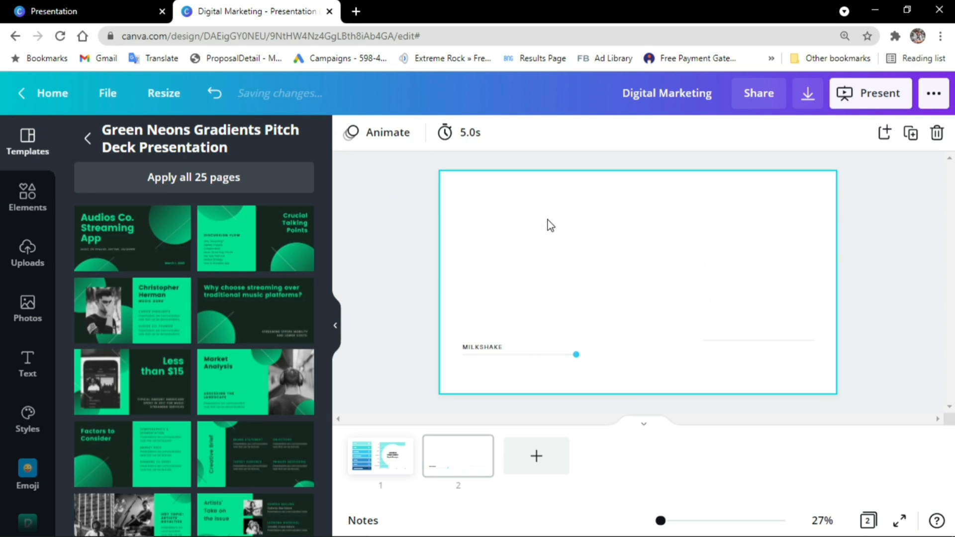
click(477, 348)
key(Delete)
click(379, 458)
key(Delete)
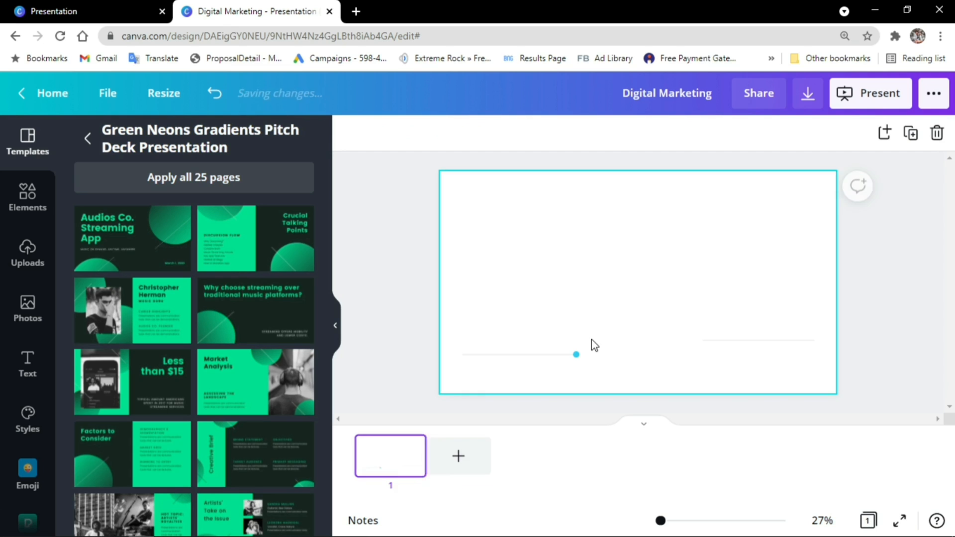
Apply the Audios Co. Streaming App title page to the remaining slide.
scroll(179, 328, down, 2)
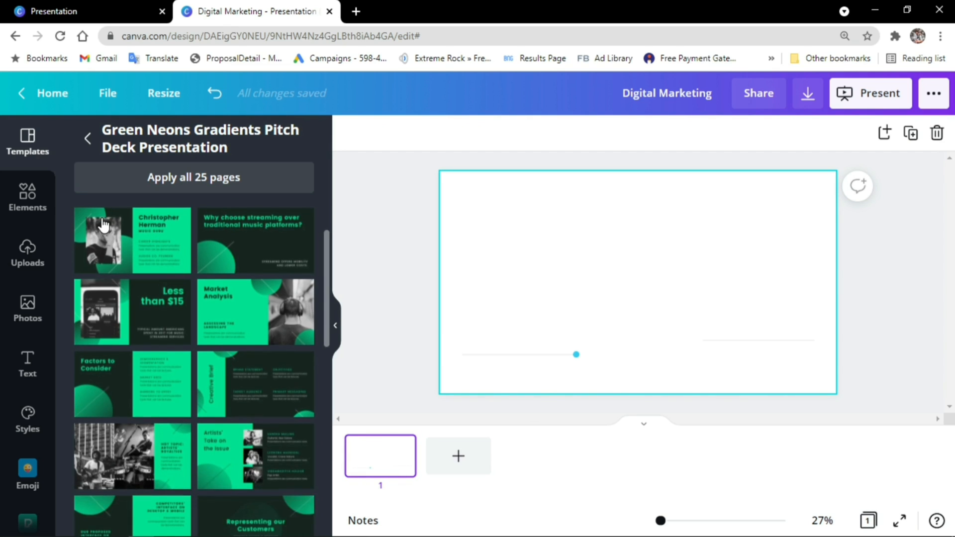
scroll(125, 241, up, 2)
click(125, 241)
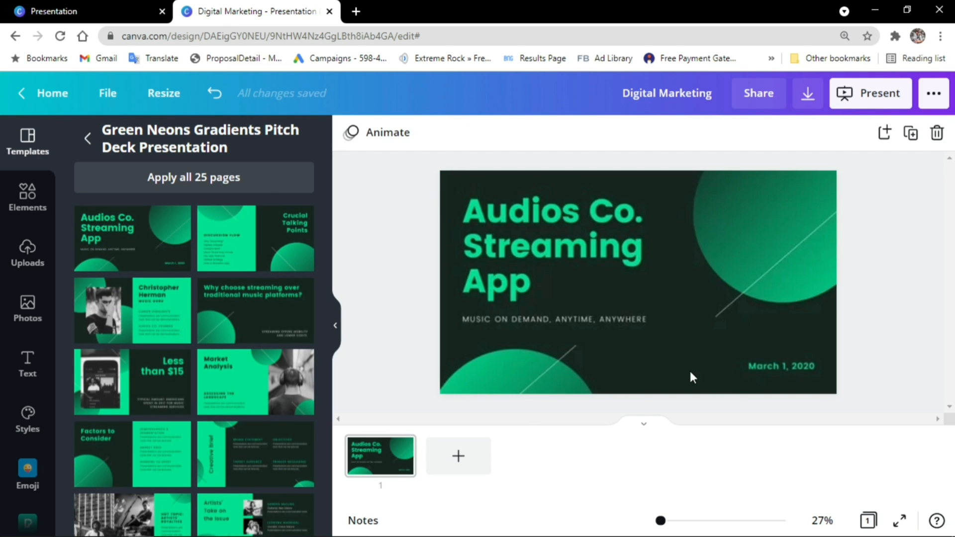
click(832, 319)
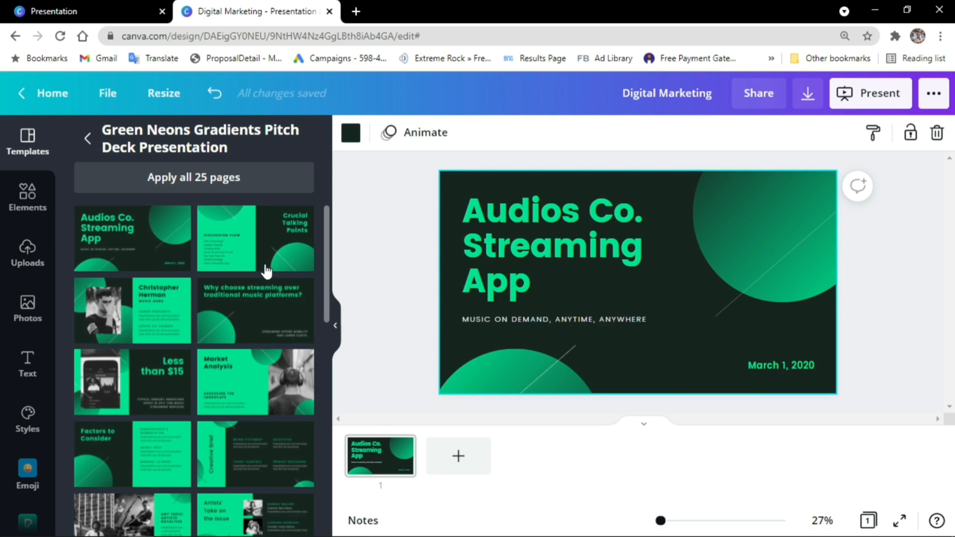
Replace the slide's content with the Discovering New Music chart page of the same template.
scroll(128, 380, down, 2)
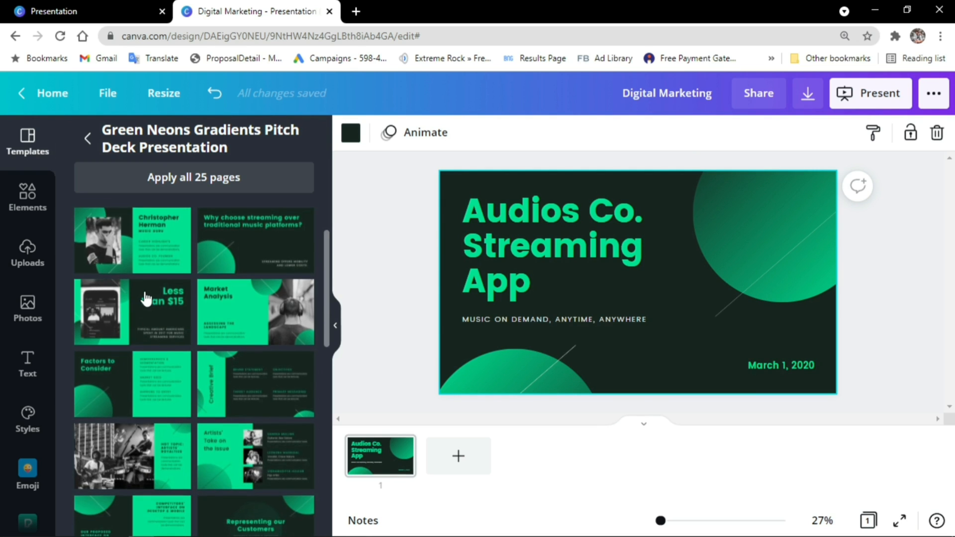
scroll(145, 299, down, 5)
click(148, 409)
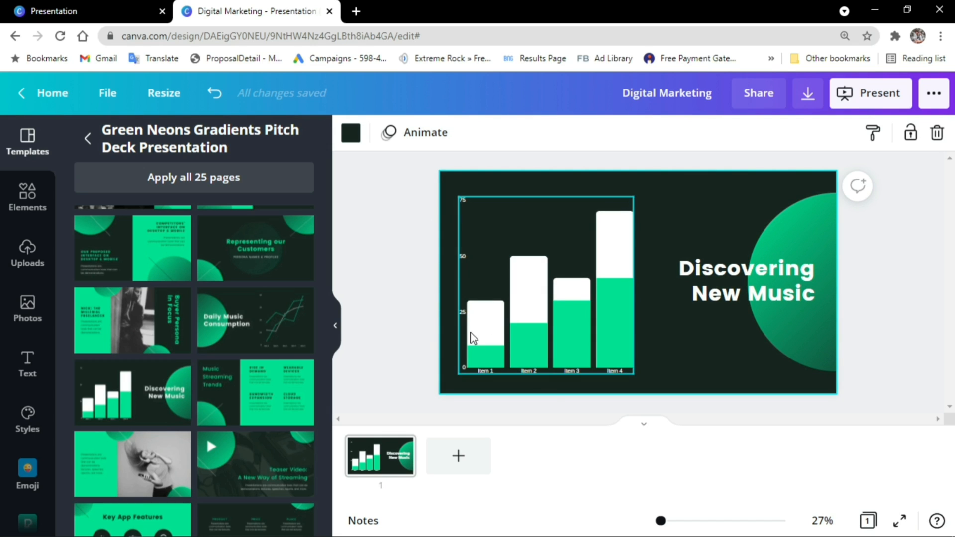
Edit the stacked bar chart's data and set Item 1's two values to 25 and 50.
click(540, 354)
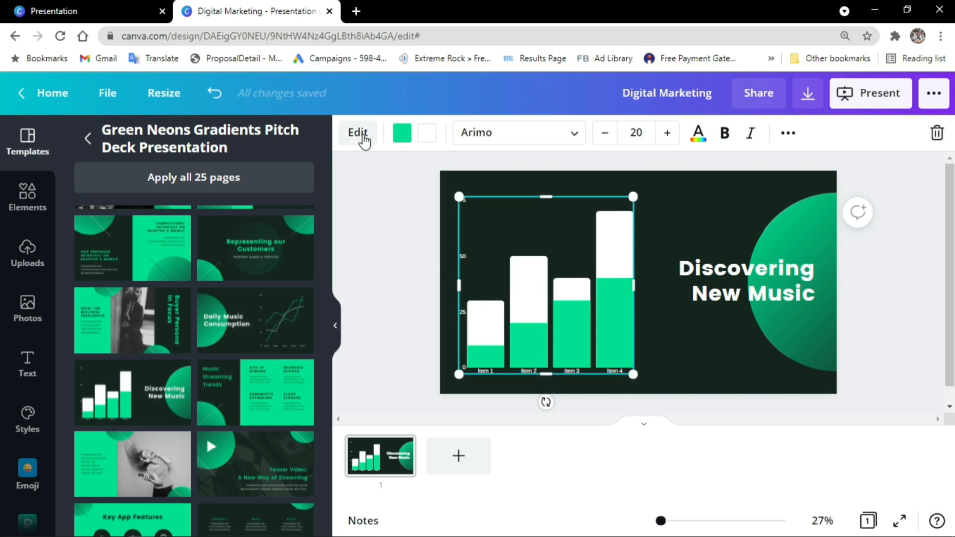
click(352, 135)
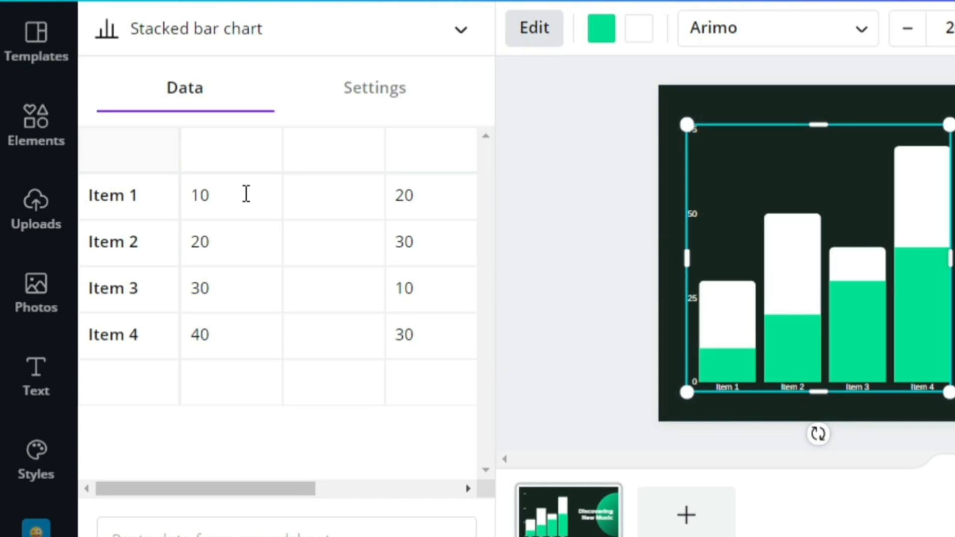
drag(191, 194, 204, 192)
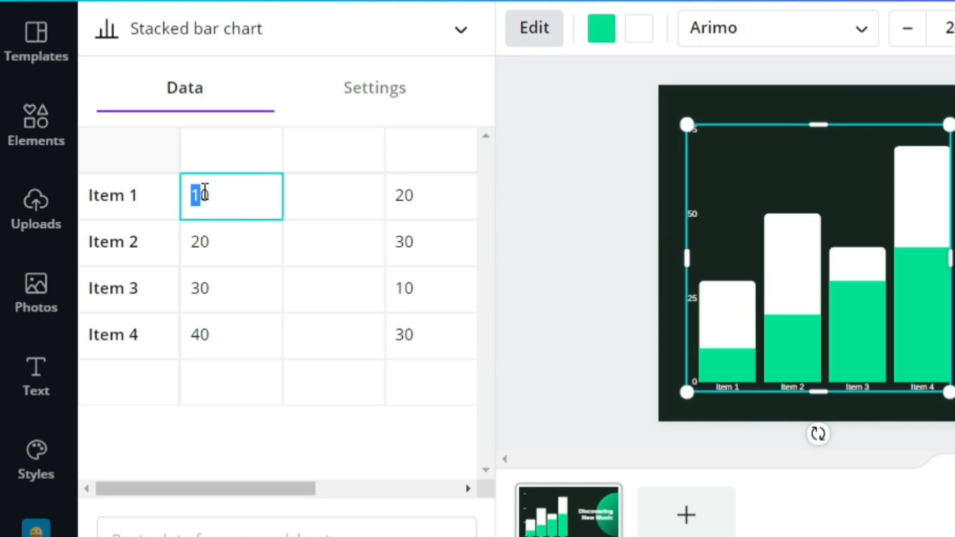
click(240, 197)
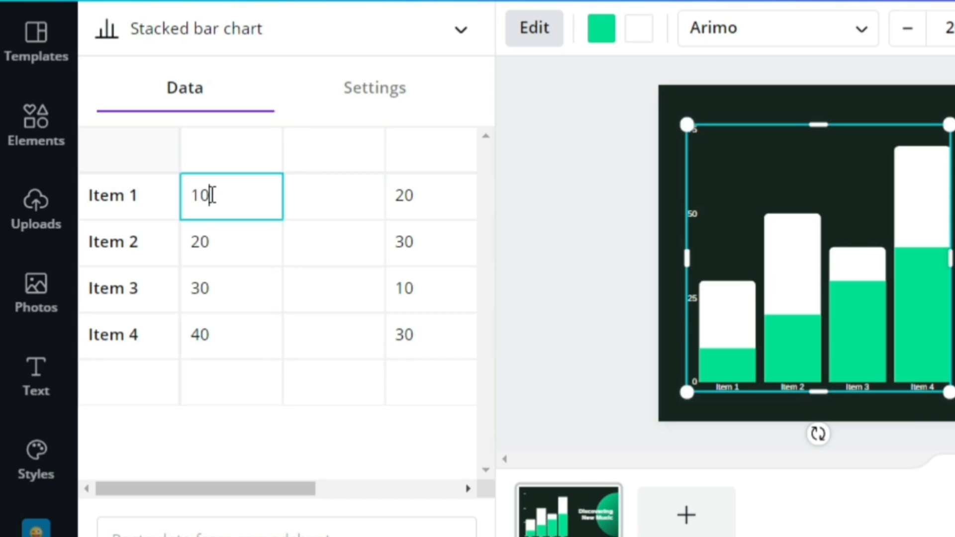
double_click(231, 203)
text(25)
double_click(393, 204)
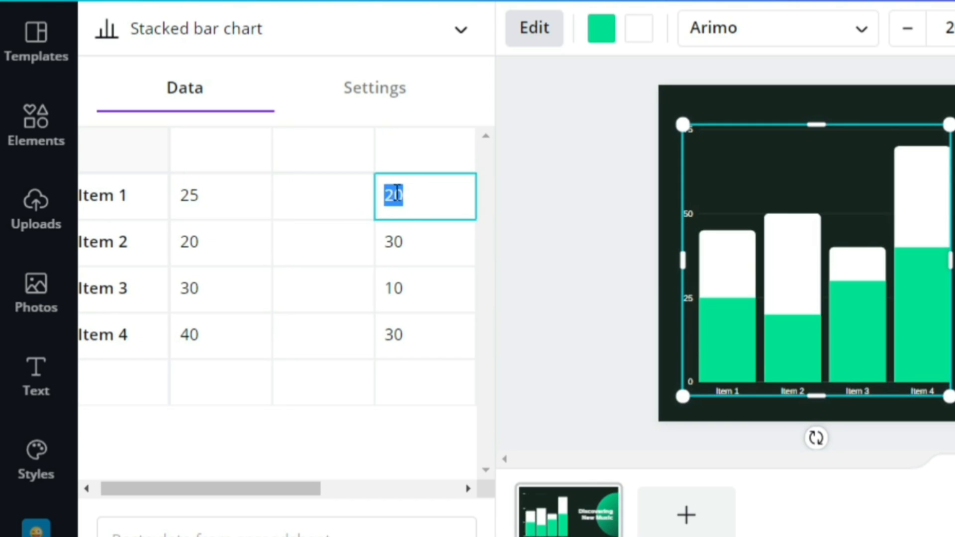
text(5)
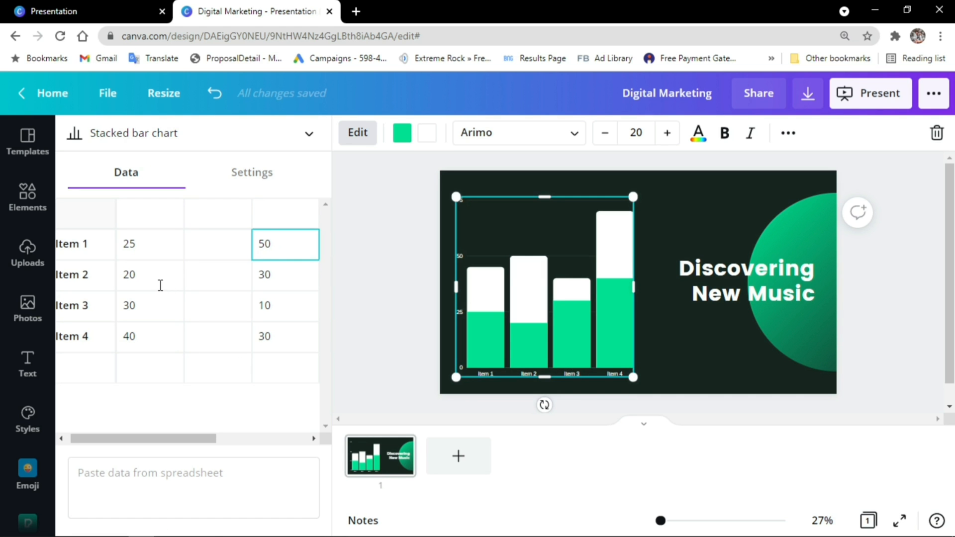
Set Item 2's first value to 15 and Item 3's values to 10 and 20, and deselect the chart.
double_click(132, 275)
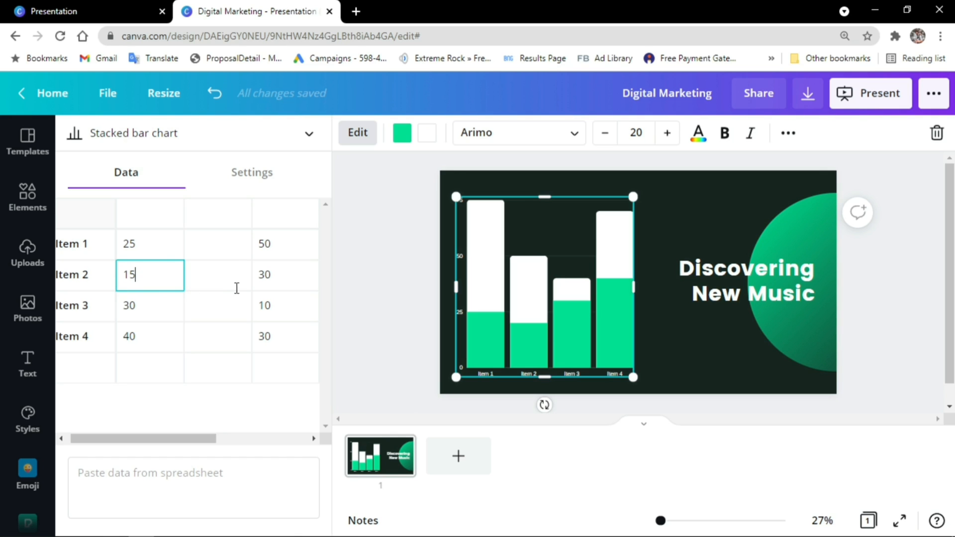
double_click(272, 276)
click(354, 357)
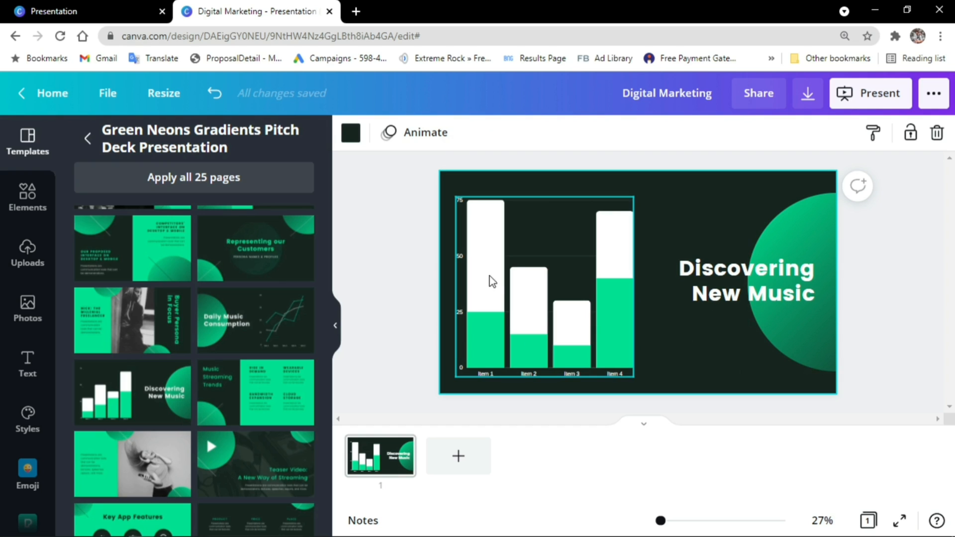
Change the Discovering New Music chart to a bar chart, then to a line chart.
click(545, 372)
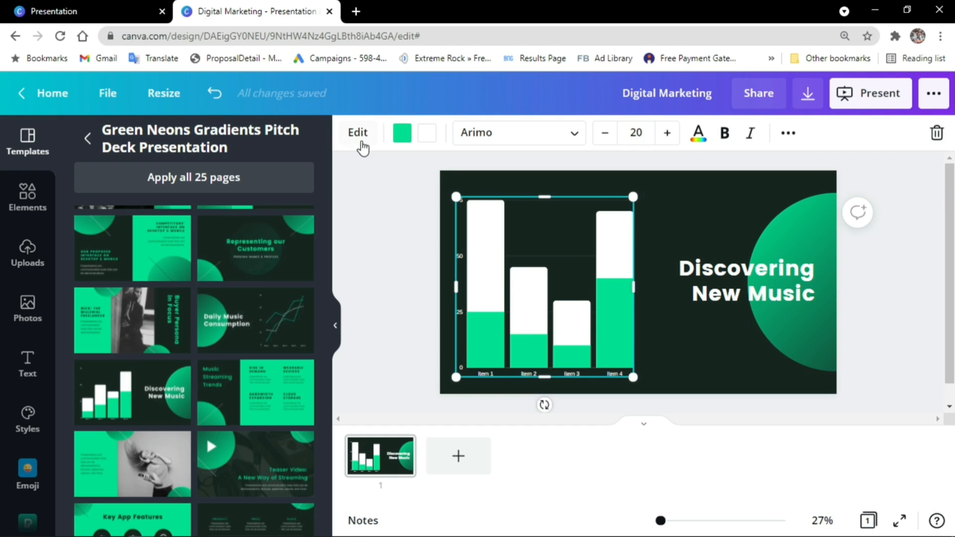
click(359, 141)
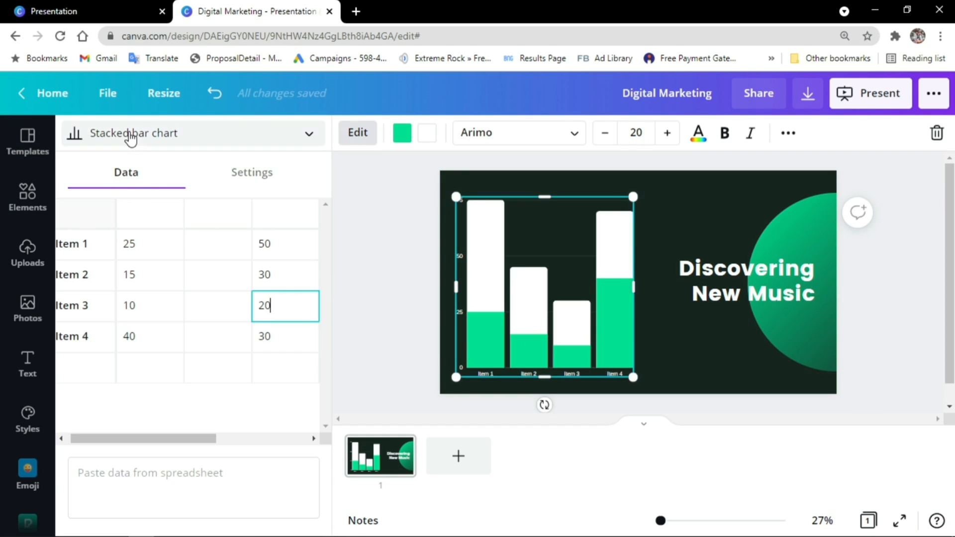
click(130, 139)
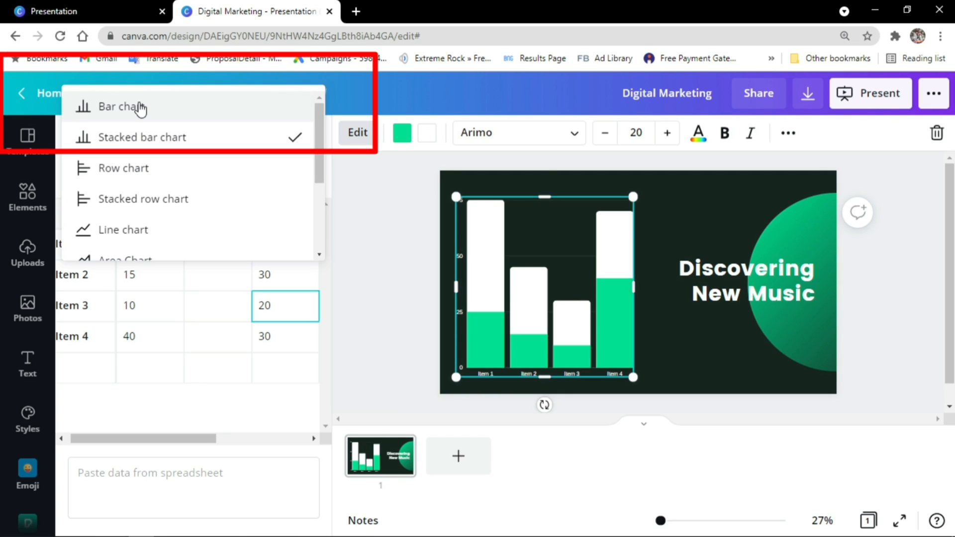
click(141, 105)
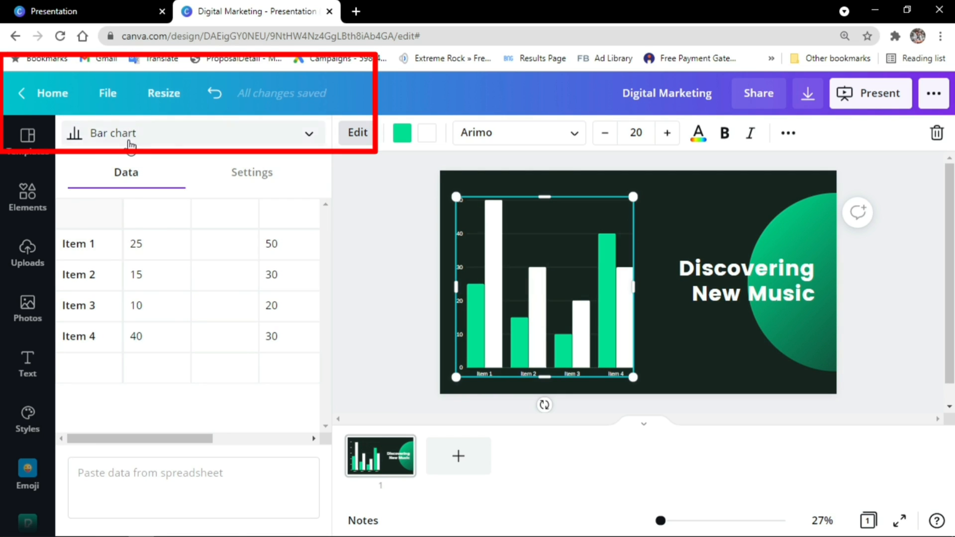
click(131, 144)
scroll(144, 249, down, 2)
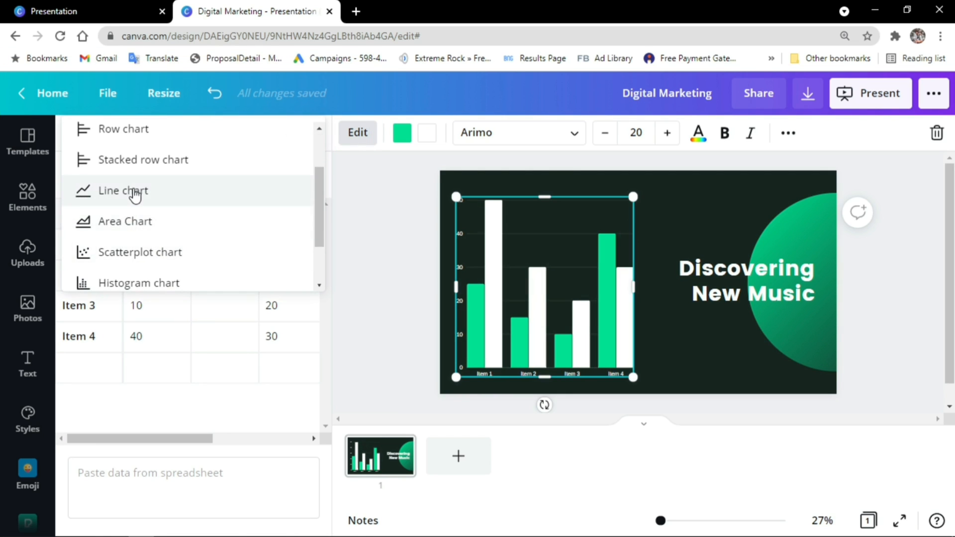
click(135, 195)
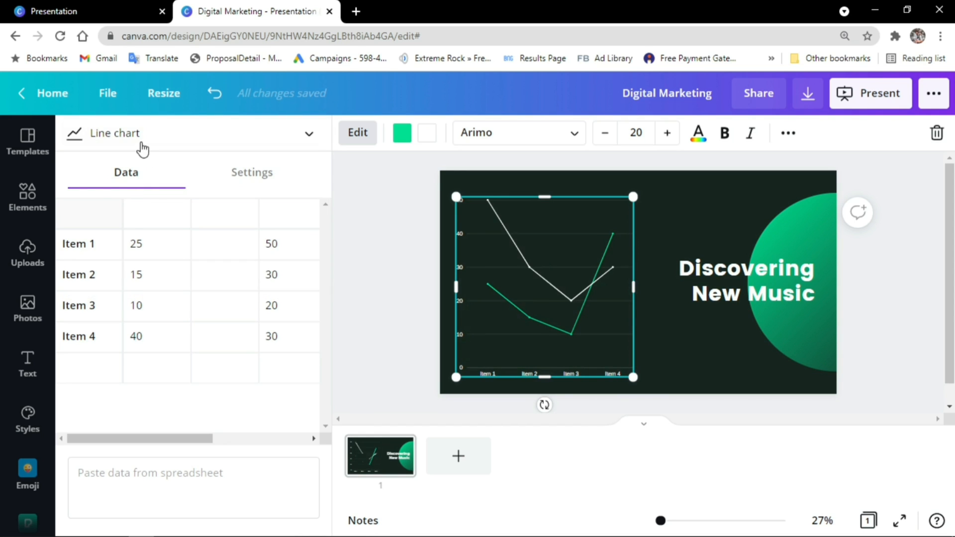
Change the line chart to a pie chart, then to a donut chart.
click(142, 145)
scroll(137, 229, down, 1)
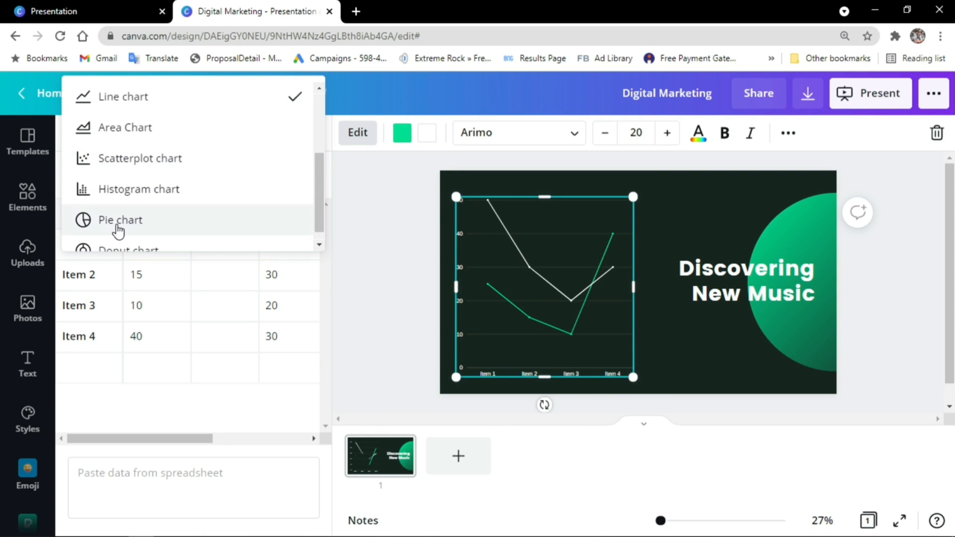
click(118, 230)
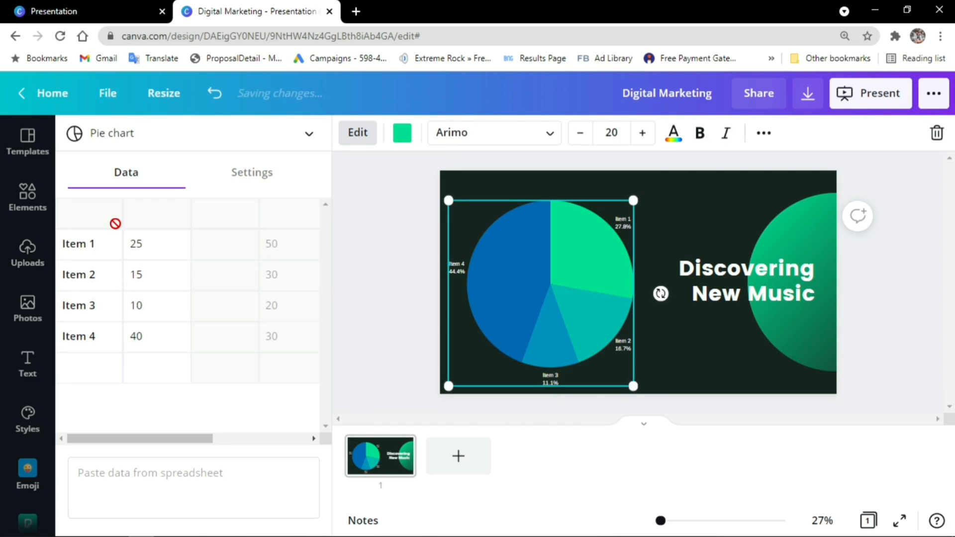
click(130, 146)
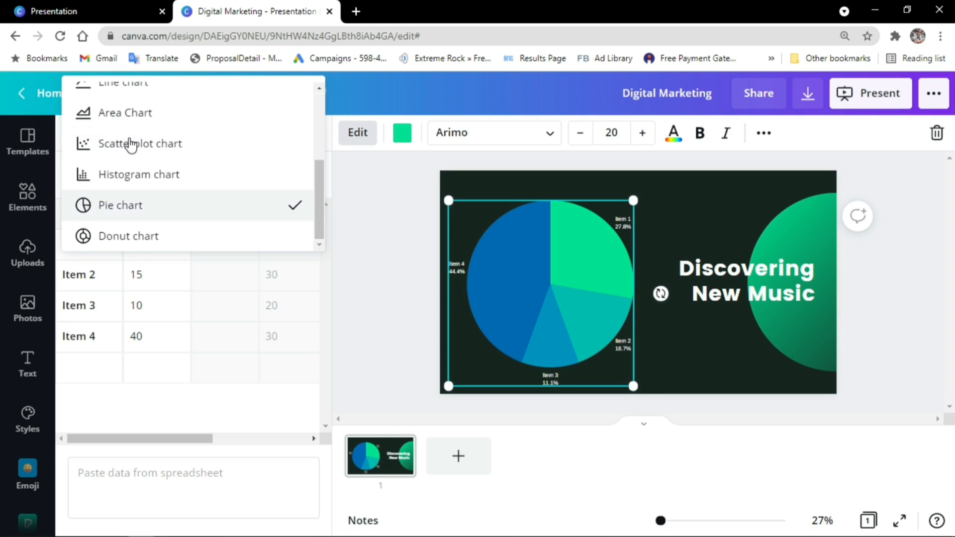
click(145, 237)
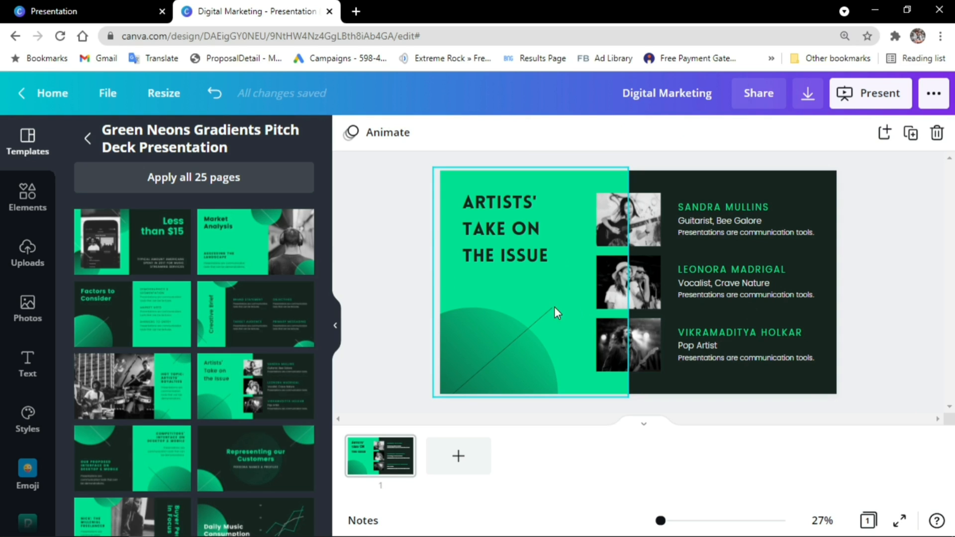
Open the custom colour picker for the green panel behind the Artists' Take on the Issue title.
click(557, 285)
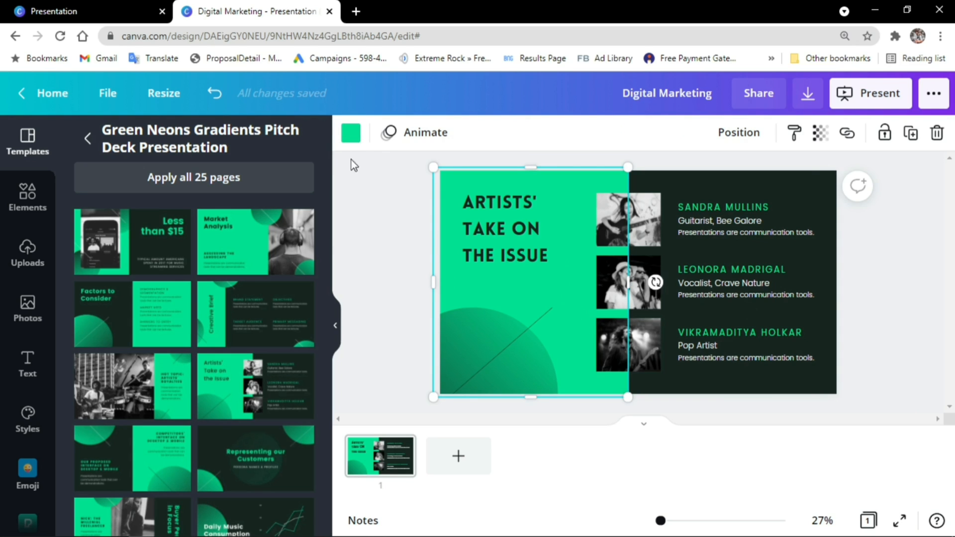
click(350, 132)
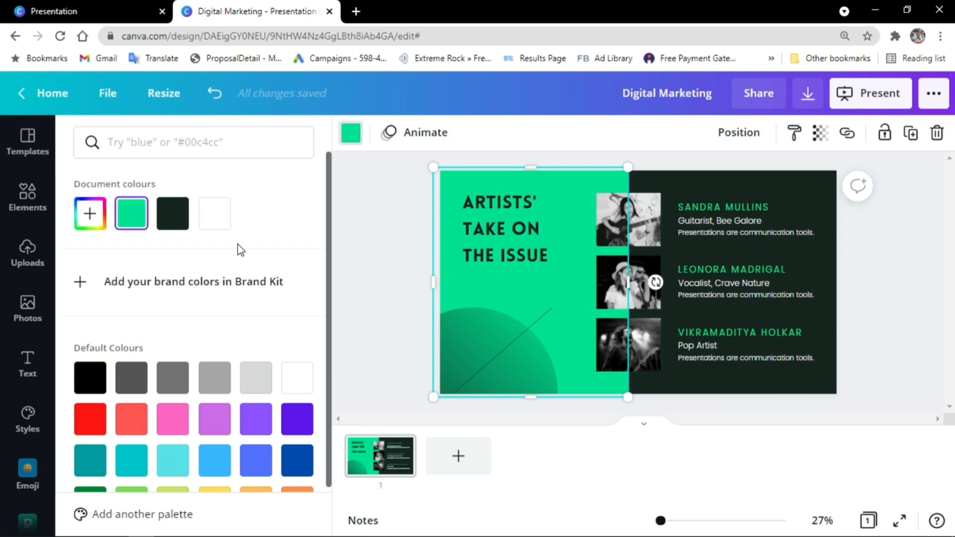
click(90, 214)
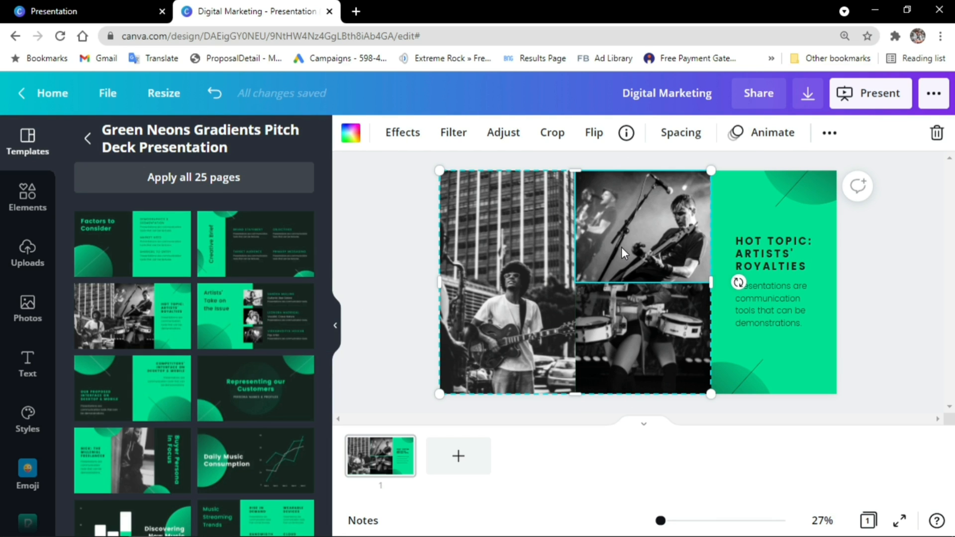
Replace the guitarist photo above the drums on the Hot Topic page with the uploaded waffle and ice cream picture.
click(36, 268)
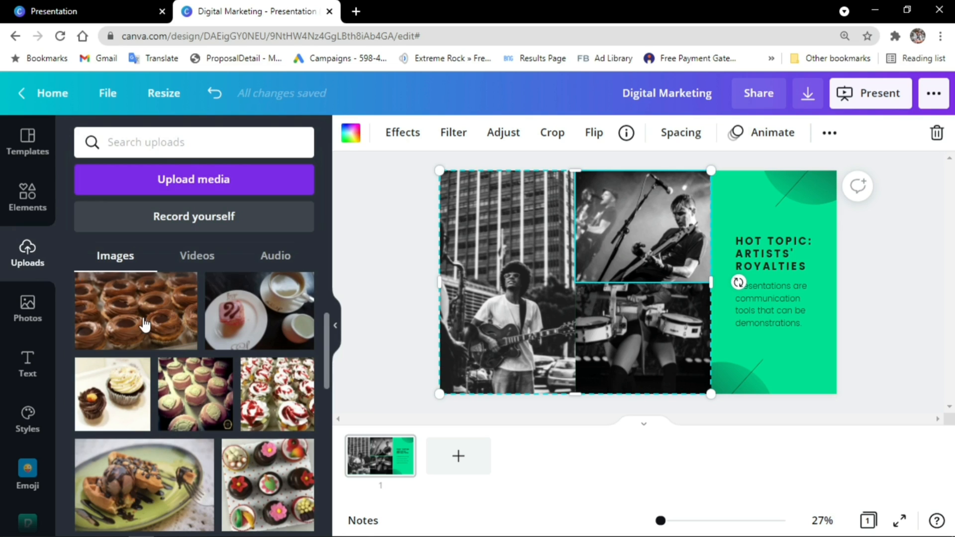
drag(135, 481, 659, 220)
click(854, 279)
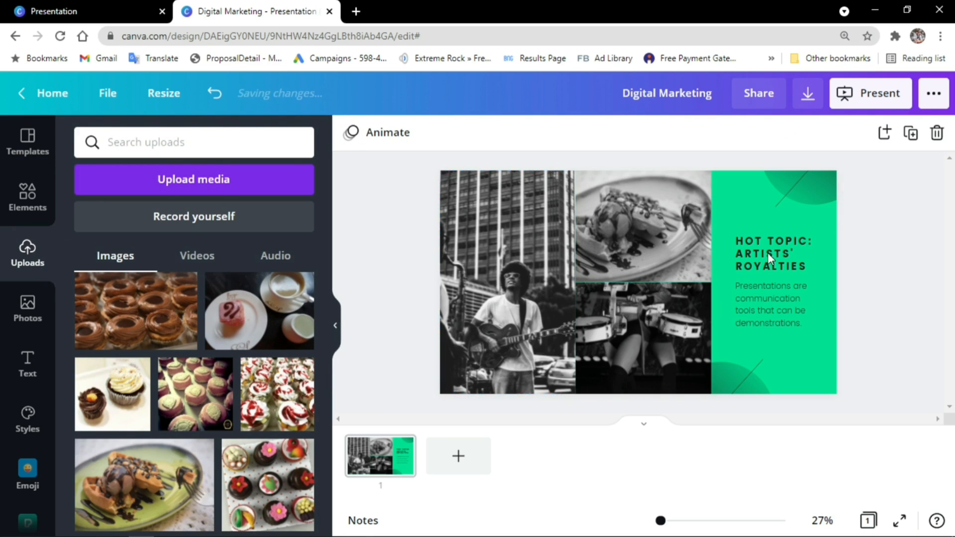
key(ctrl+z)
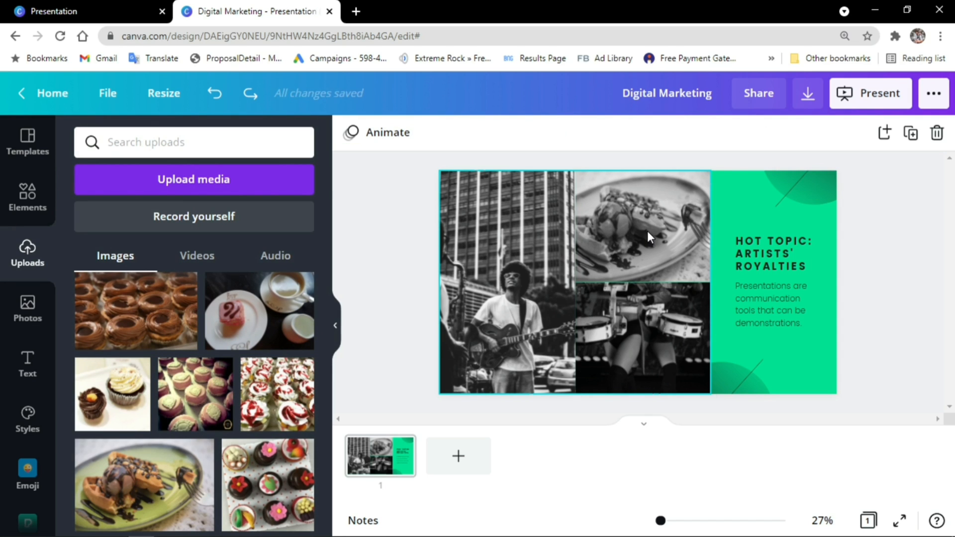
Set the waffle picture's saturation to 0 and deselect it.
click(647, 231)
click(502, 145)
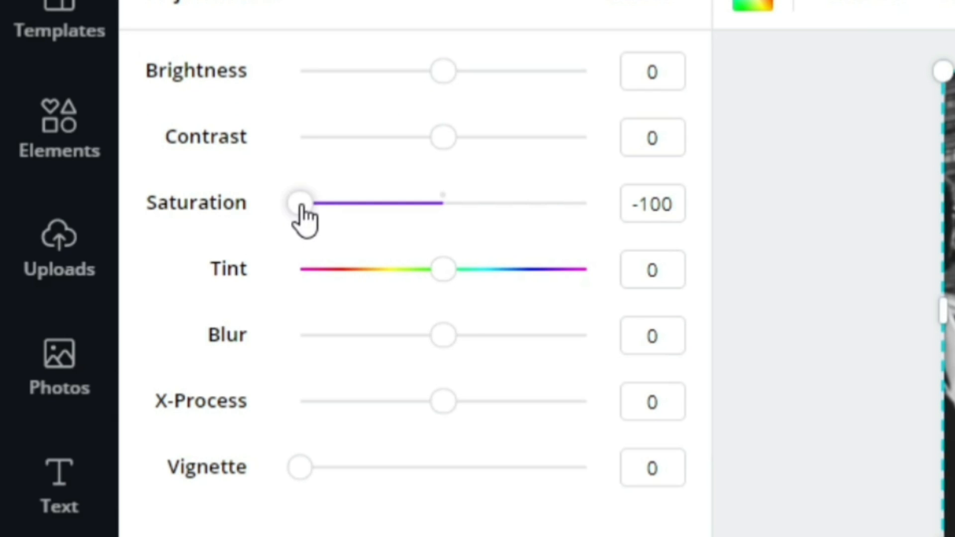
drag(302, 206, 447, 212)
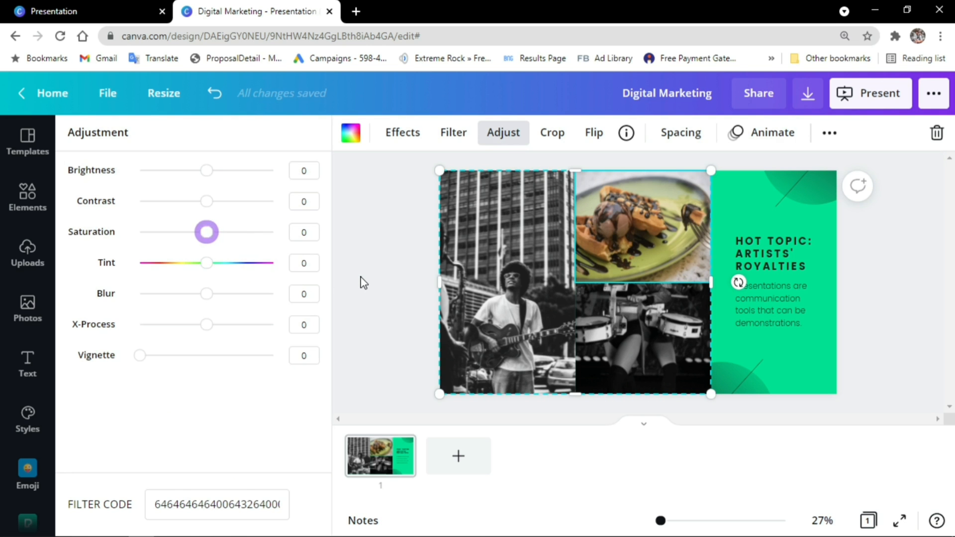
click(777, 314)
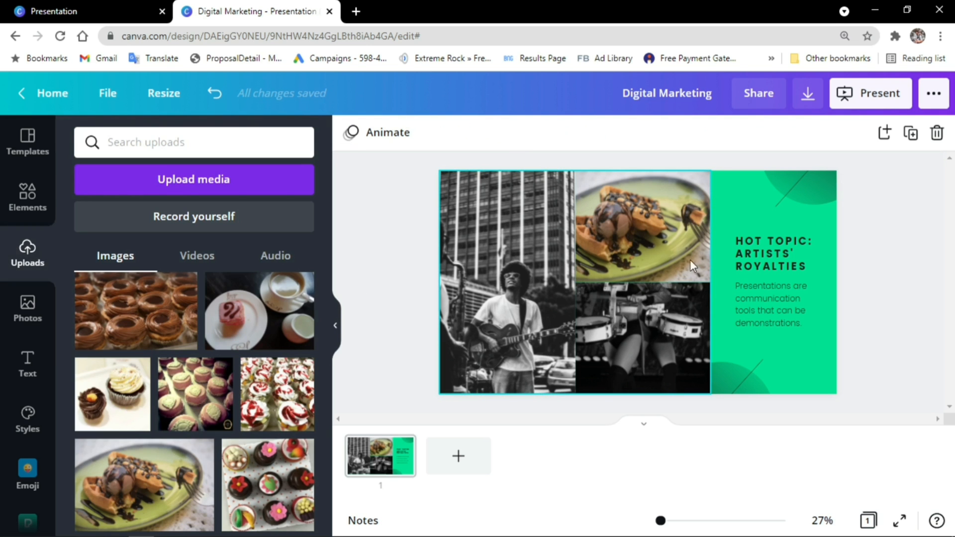
Raise the drum photo's saturation to neutral in the image adjustments.
click(634, 328)
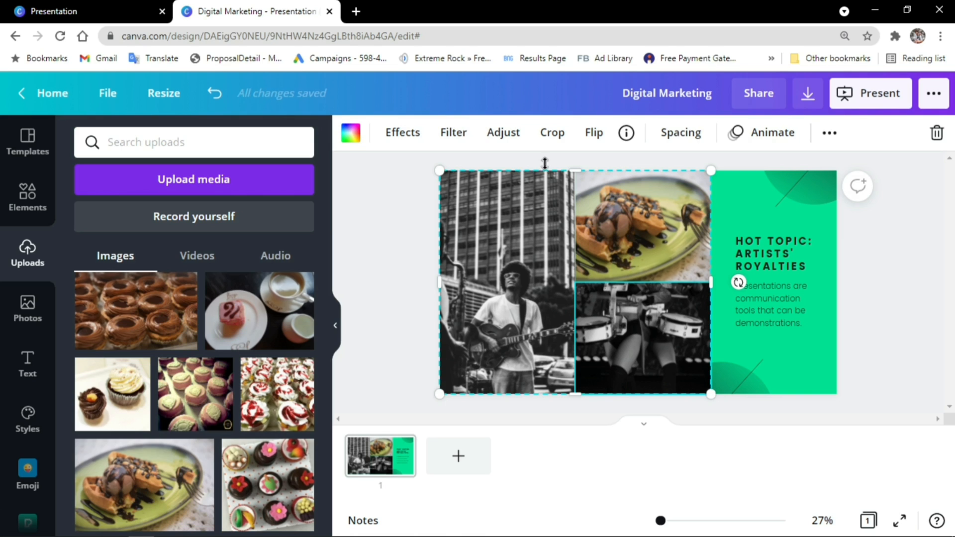
click(503, 134)
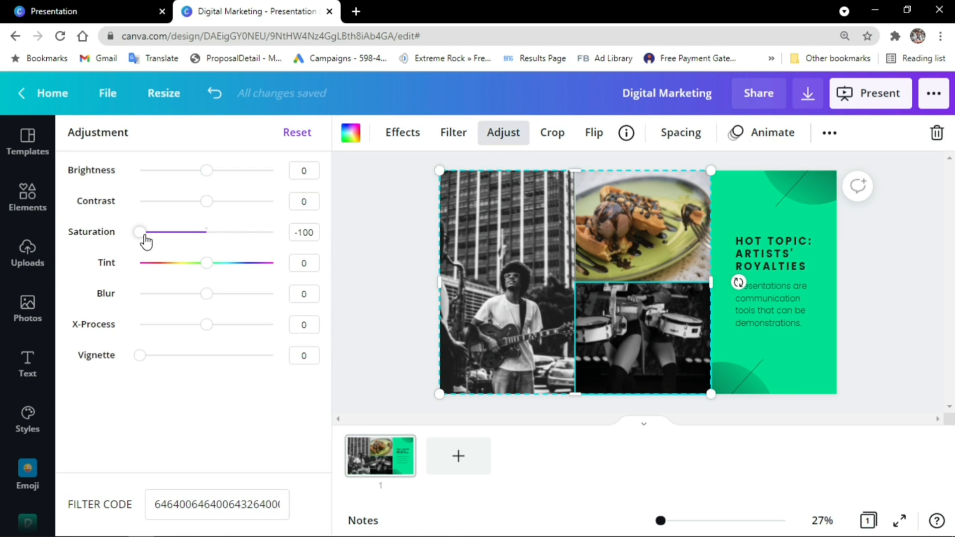
drag(145, 239, 207, 237)
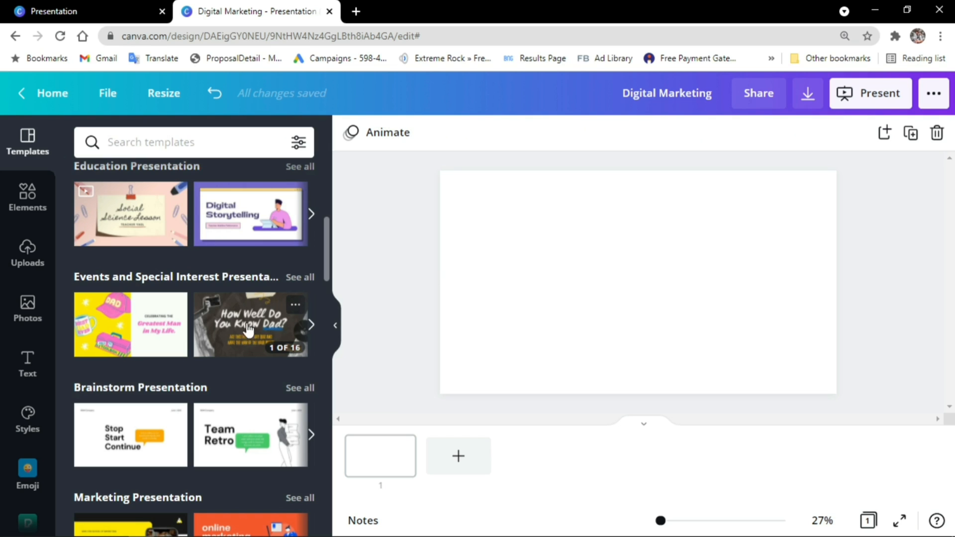
Find the animated Yellow and White Food Video Presentation template and apply its Meal Prep Hacks page.
scroll(247, 329, down, 6)
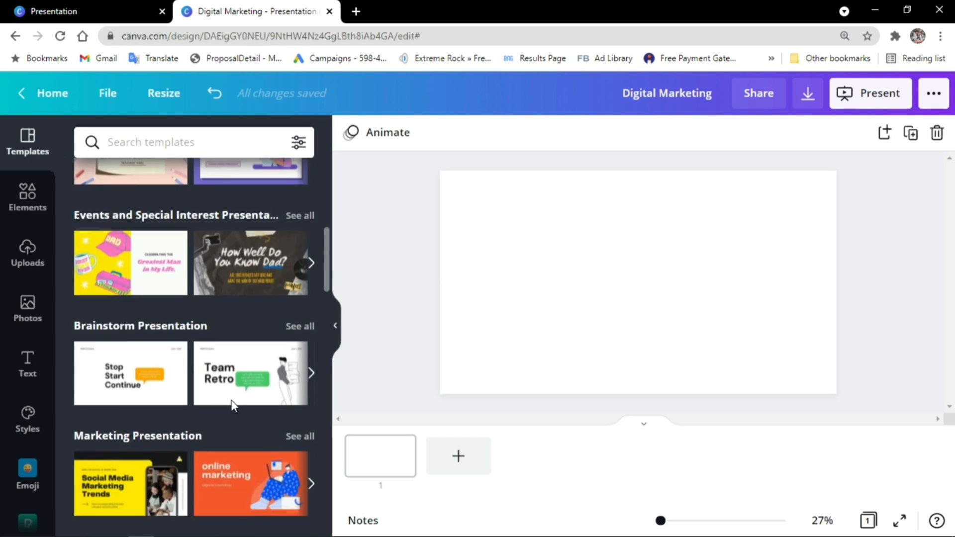
scroll(229, 392, down, 10)
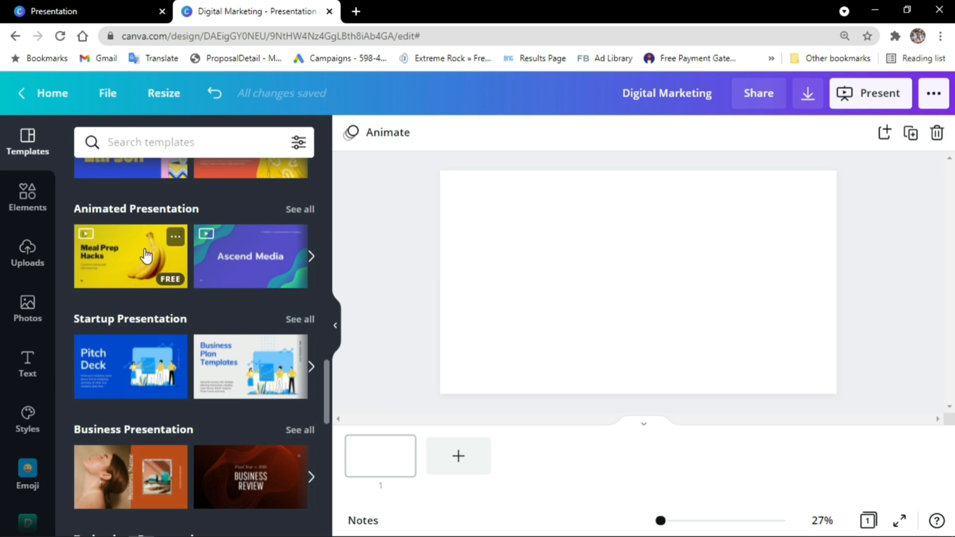
click(144, 263)
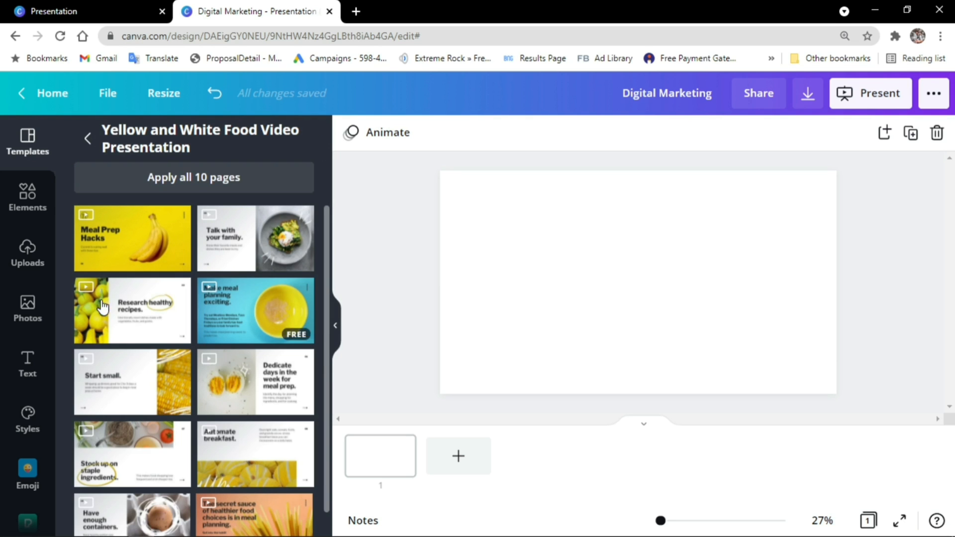
click(139, 248)
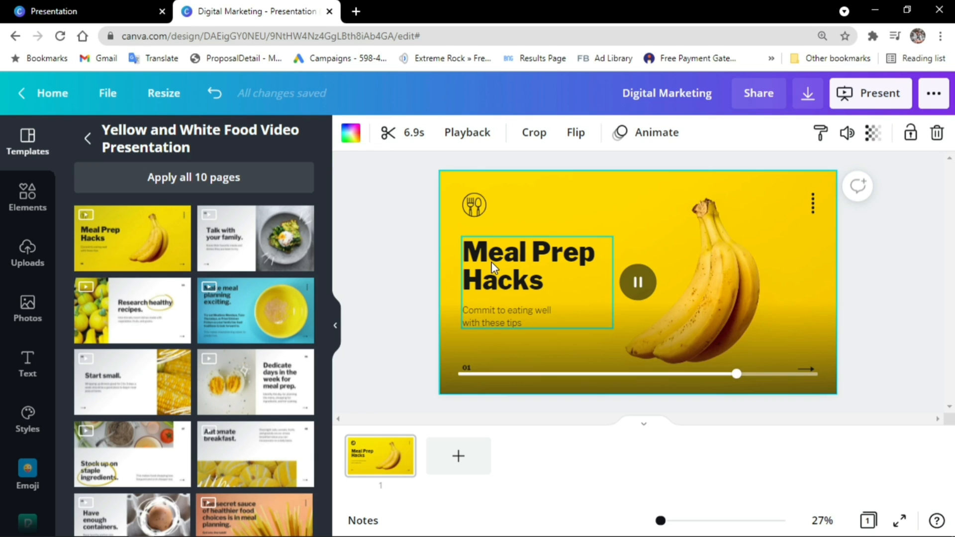
Ungroup the Meal Prep Hacks title and its subtitle text.
double_click(546, 279)
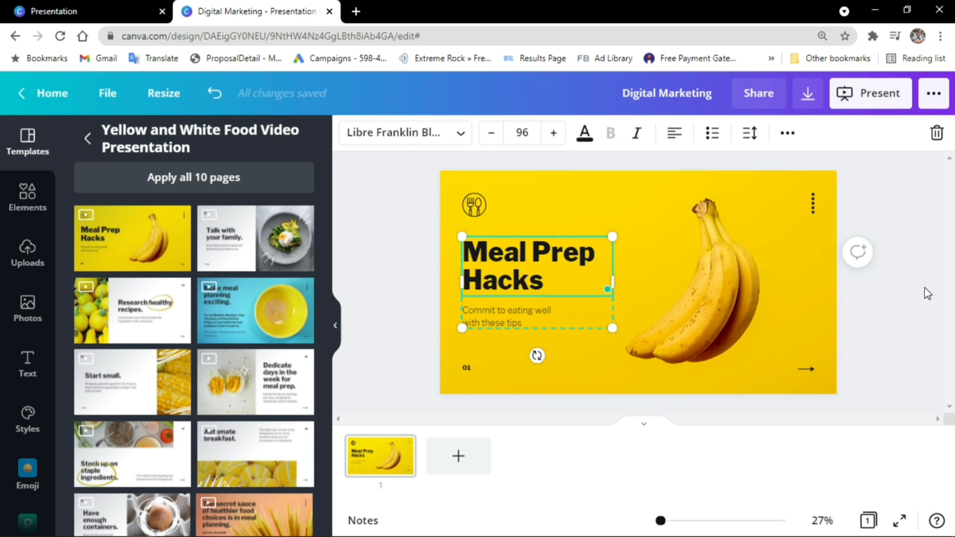
click(542, 332)
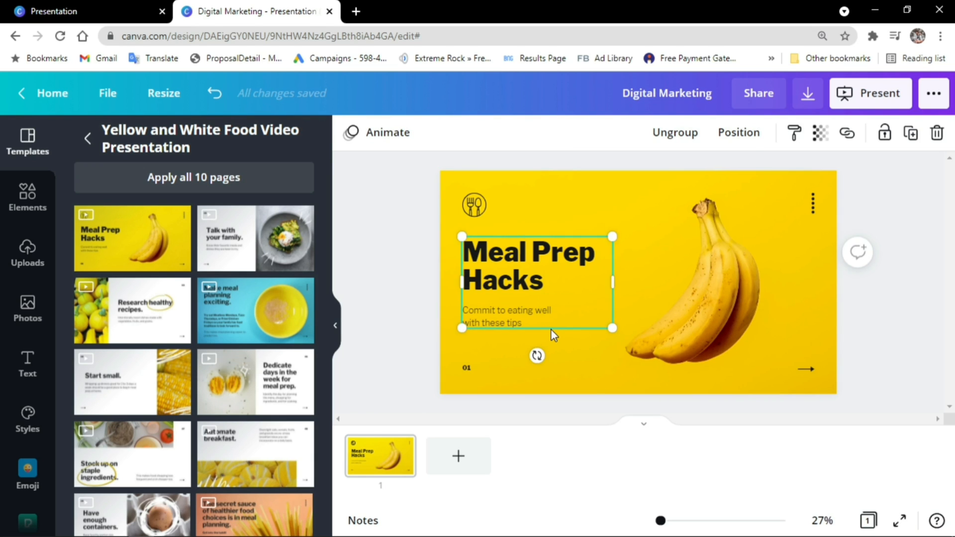
right_click(551, 329)
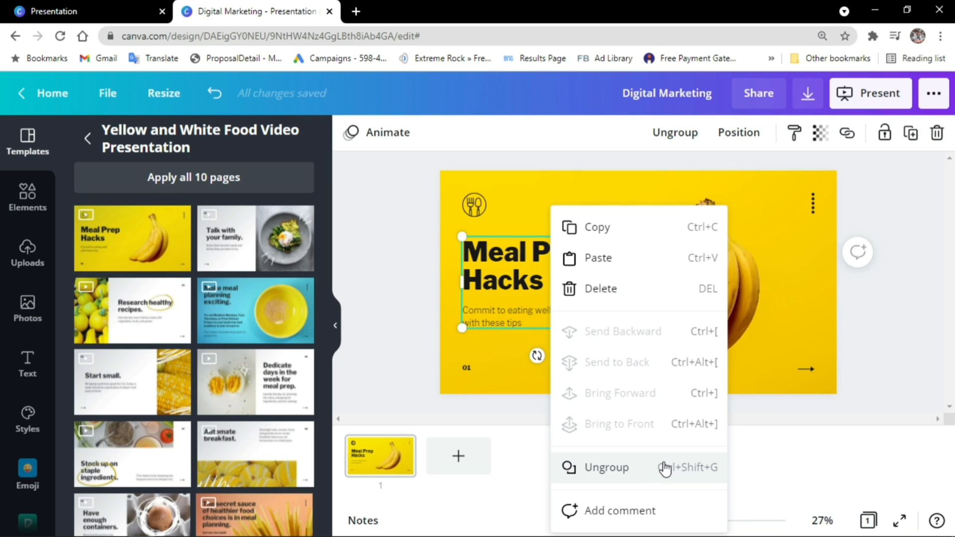
click(637, 479)
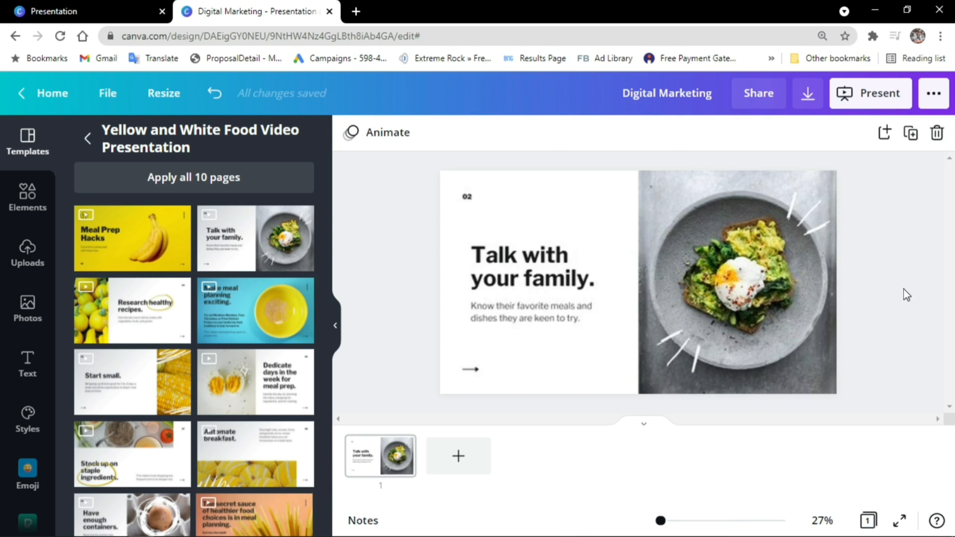
Replace the plate photo on the Talk with your family page with the uploaded pink cake and coffee picture.
click(903, 290)
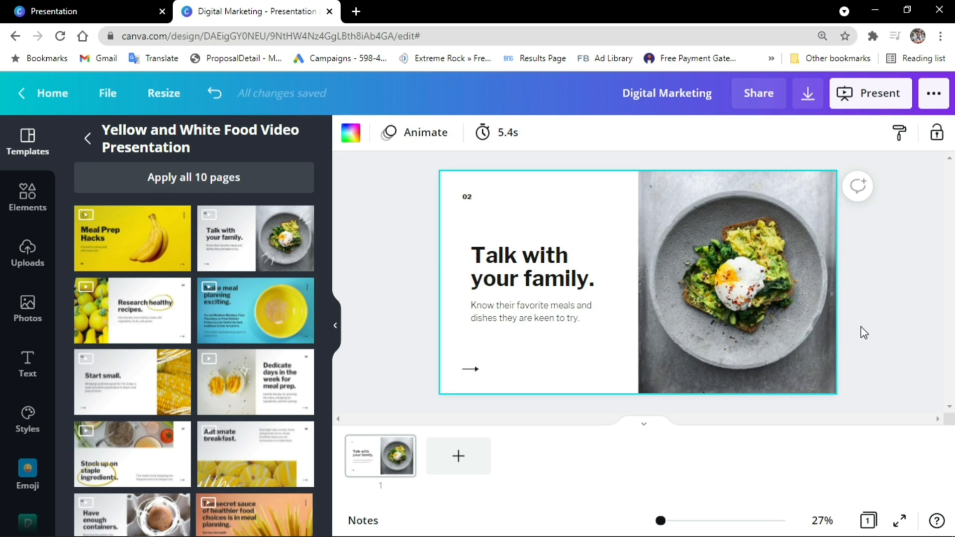
click(802, 353)
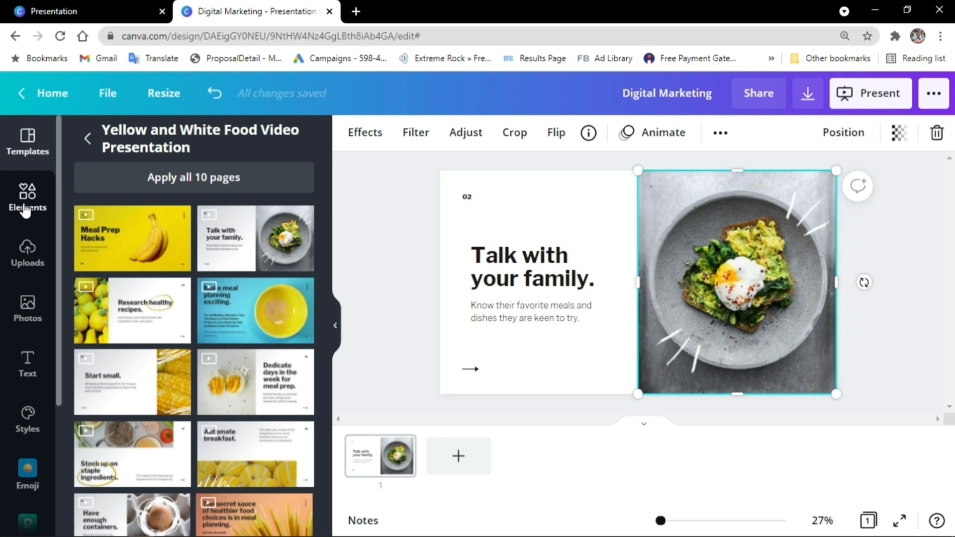
click(26, 209)
click(27, 253)
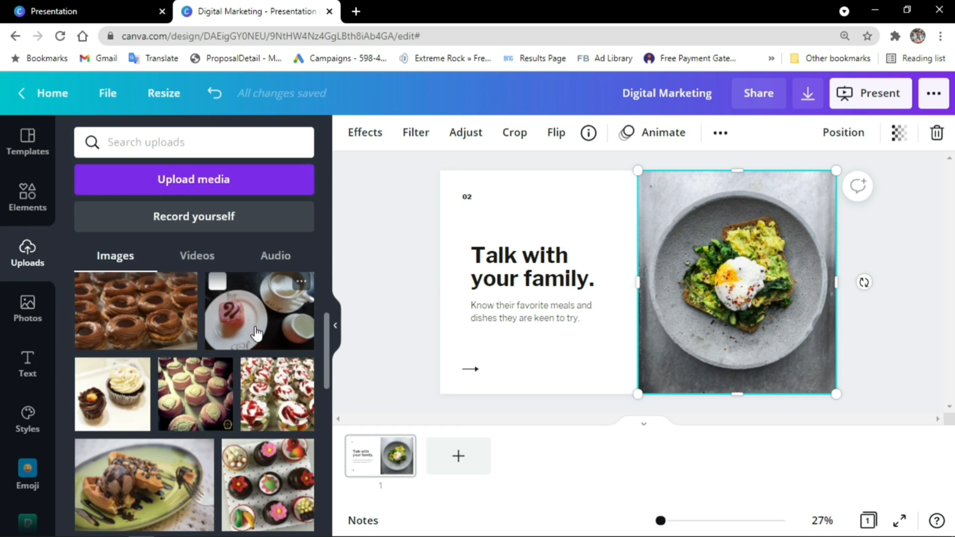
drag(269, 327, 781, 266)
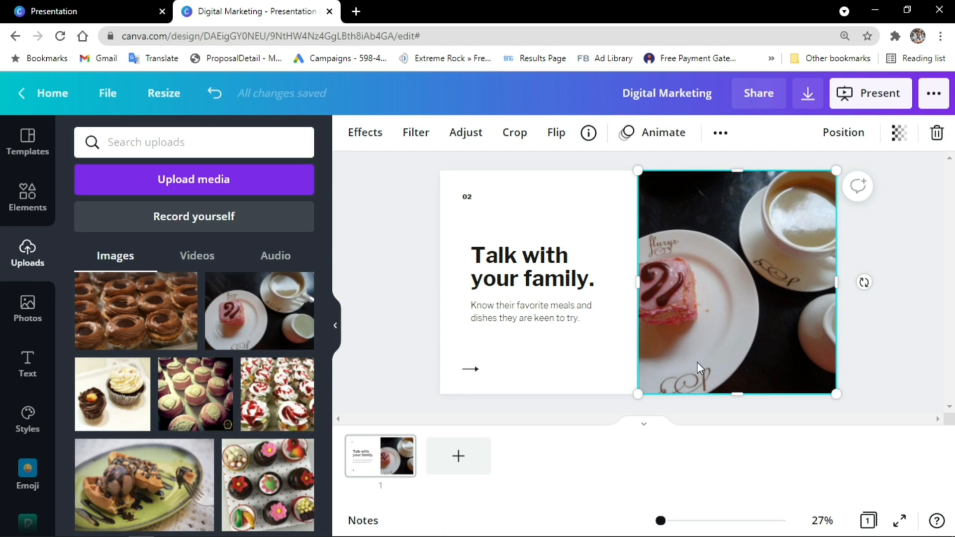
Reposition the cake picture within its frame to bring the whole pink cake into view and apply the crop.
double_click(756, 339)
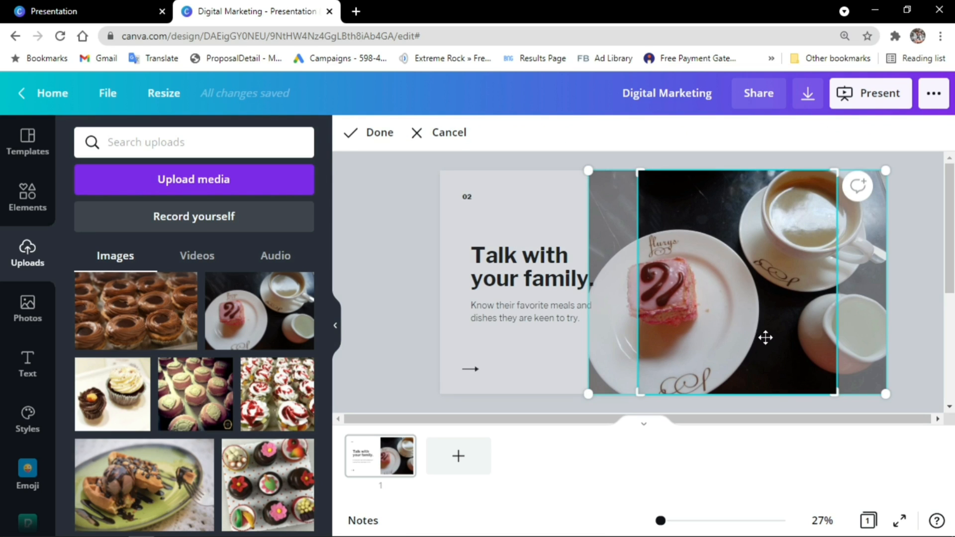
drag(766, 335, 838, 334)
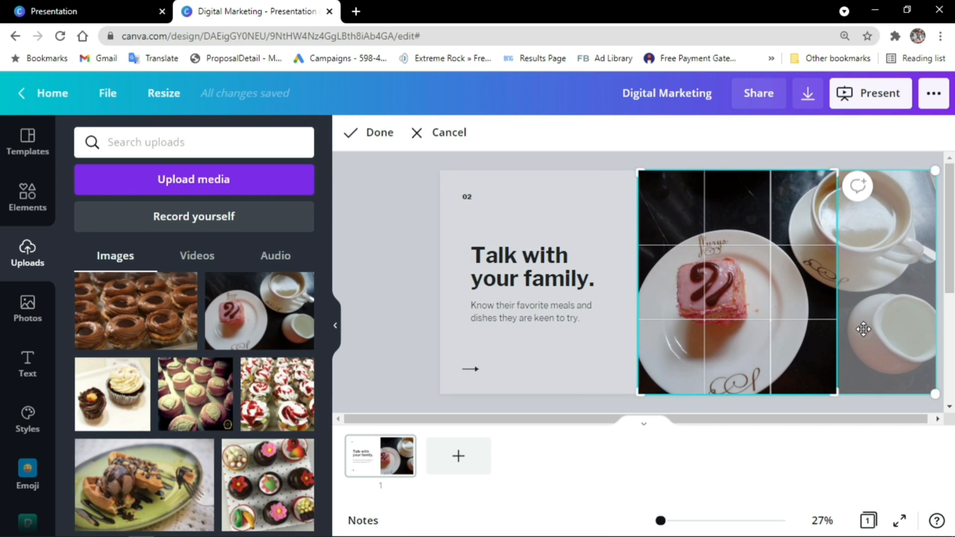
click(374, 144)
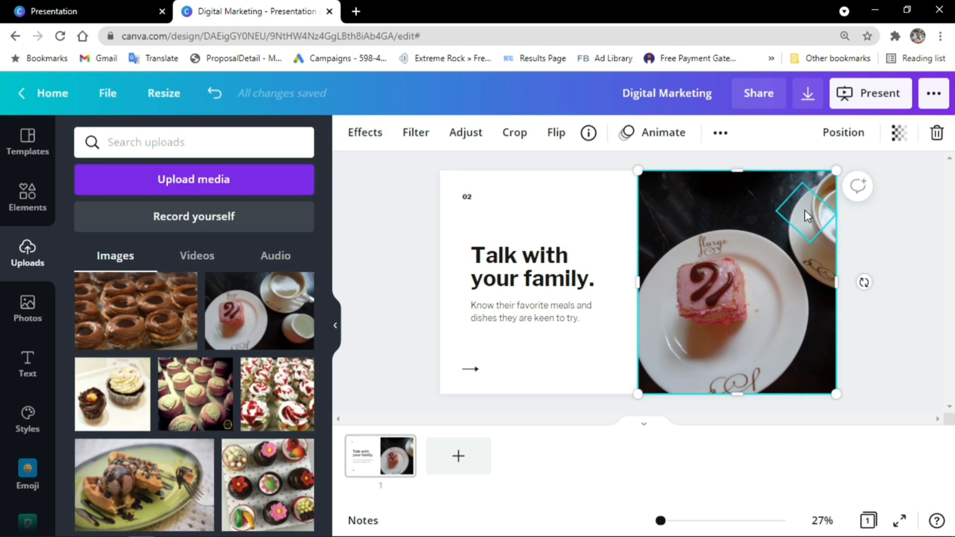
Move the two white animated line accents close around the pink cake and deselect them.
drag(805, 210, 748, 235)
click(694, 341)
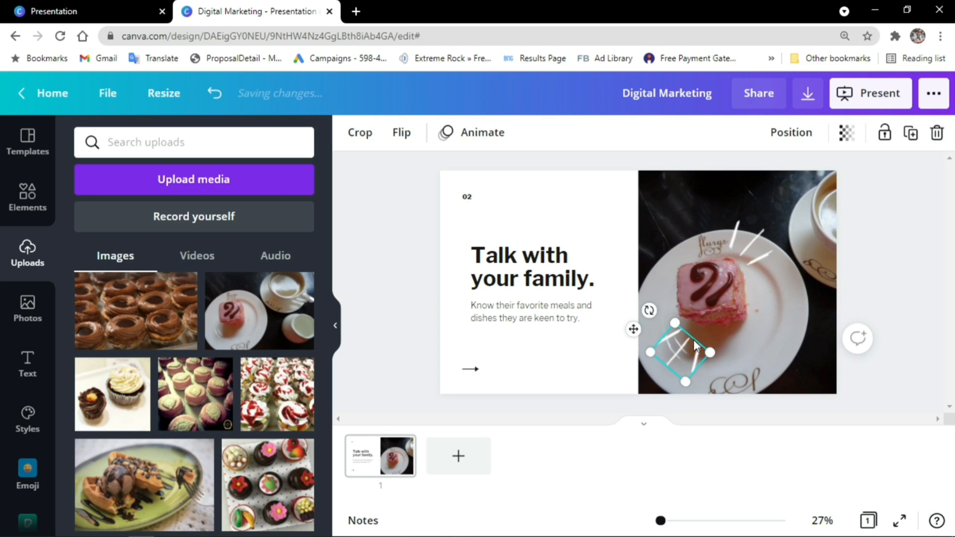
drag(694, 340, 685, 333)
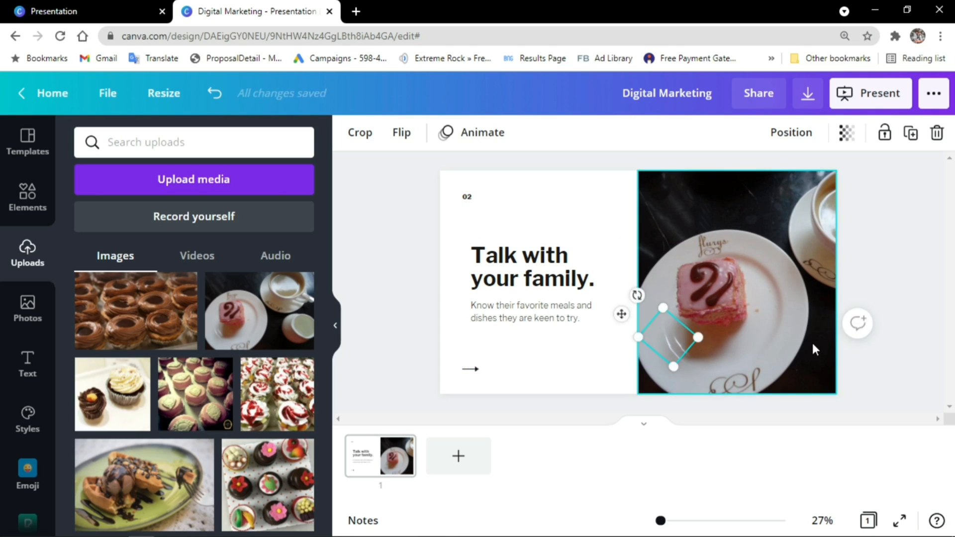
click(878, 344)
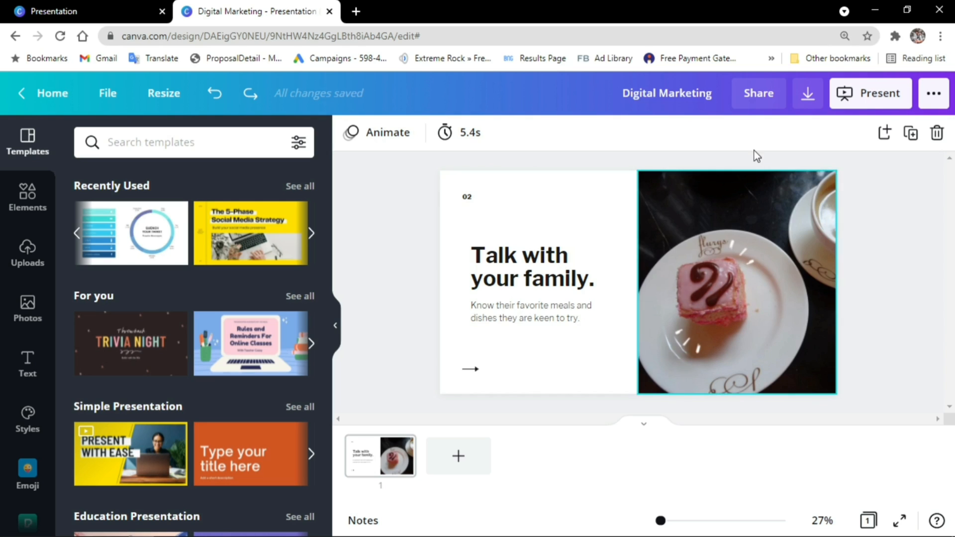
Present the design using the Standard presentation type.
click(863, 99)
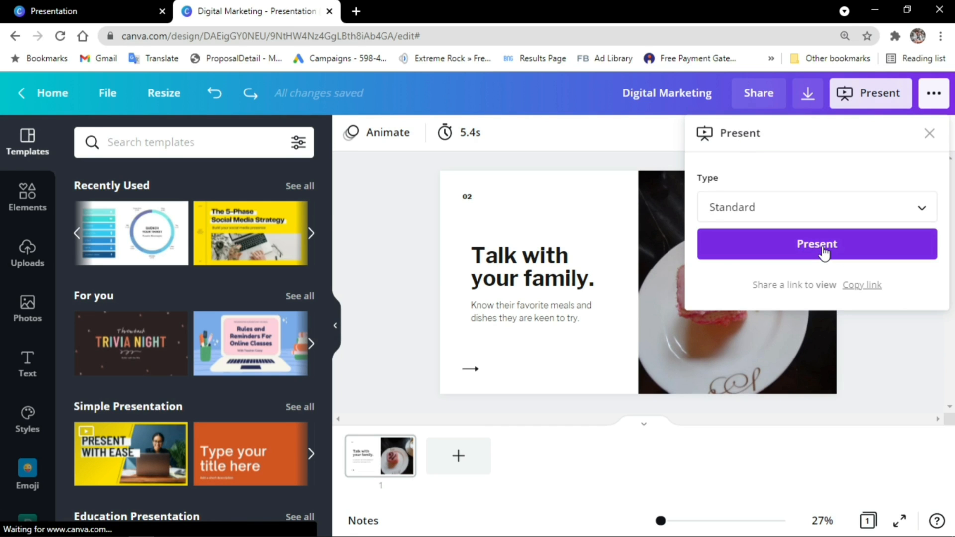
click(818, 245)
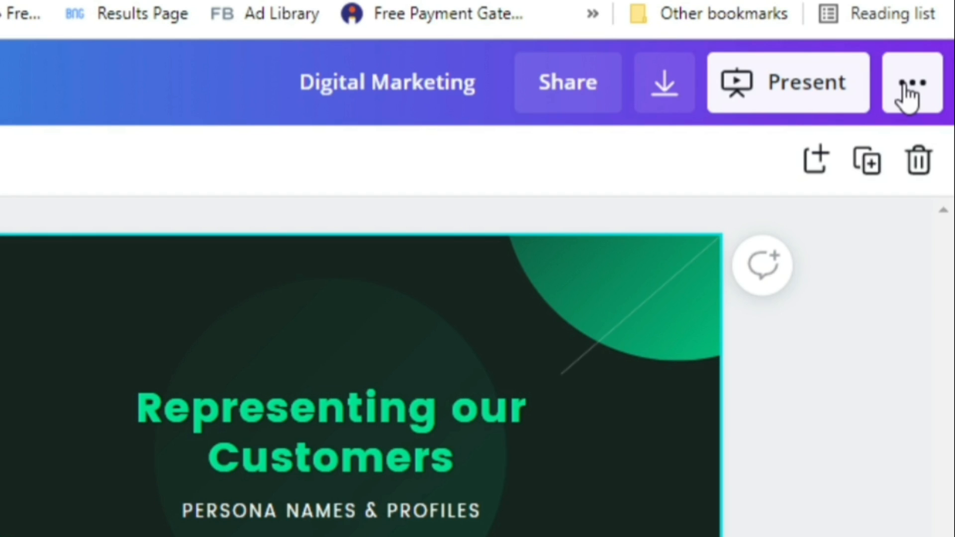
Look through the publishing and sharing options for the 25-page pitch deck.
click(905, 92)
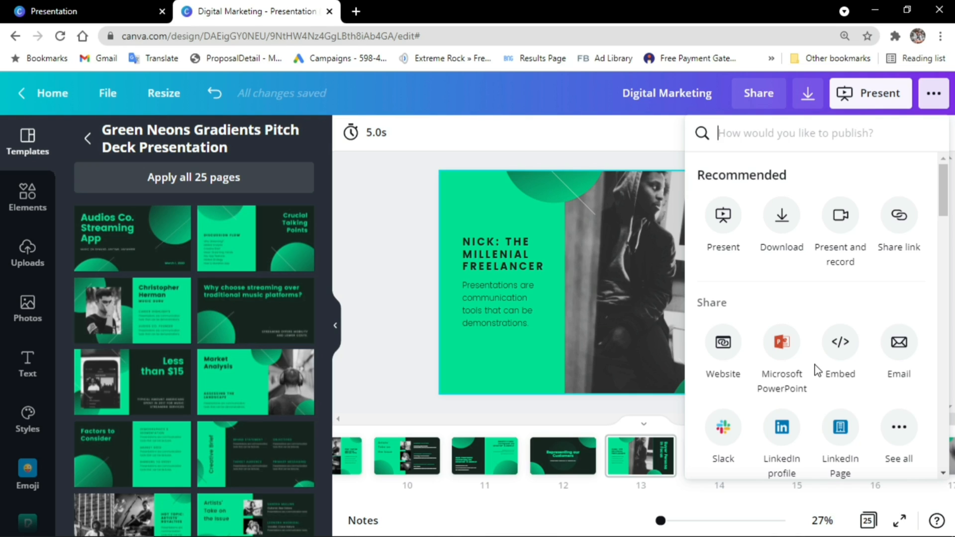
scroll(819, 371, down, 3)
scroll(784, 242, up, 3)
Open the download settings for the pitch deck and review the available file types.
click(775, 215)
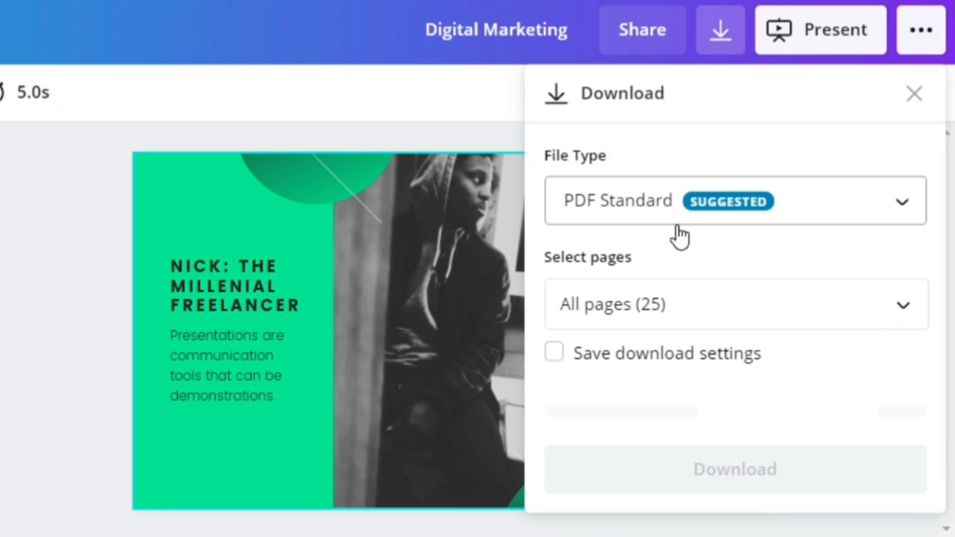
click(680, 219)
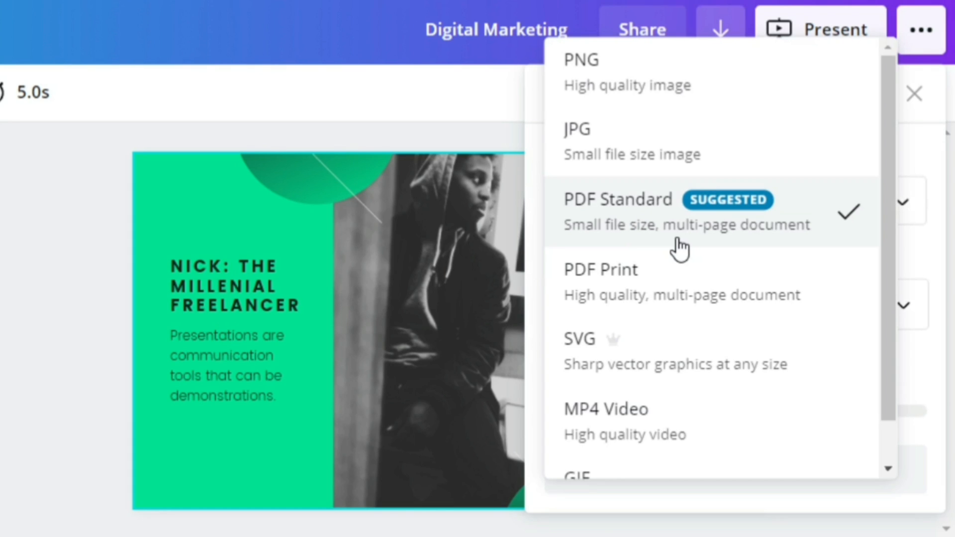
scroll(703, 384, down, 1)
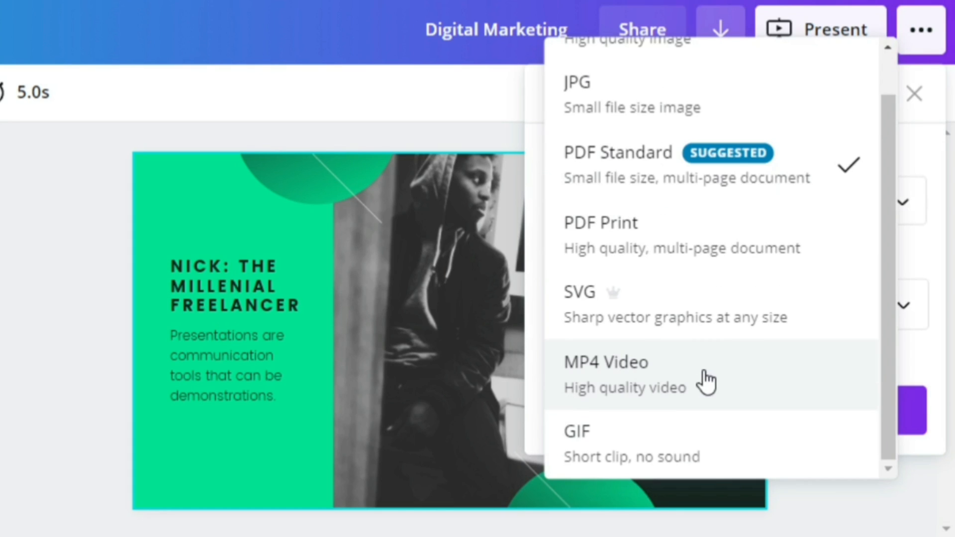
scroll(642, 318, up, 1)
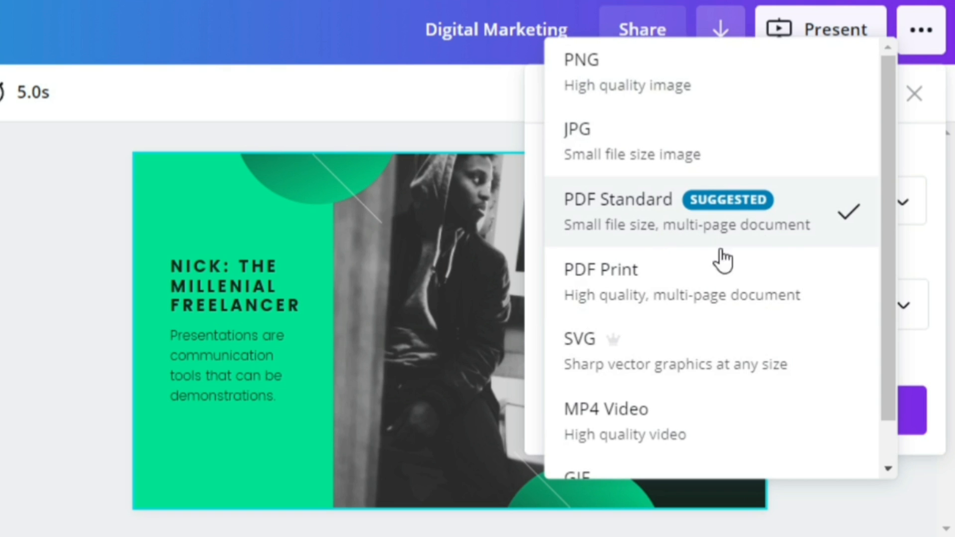
scroll(637, 438, down, 1)
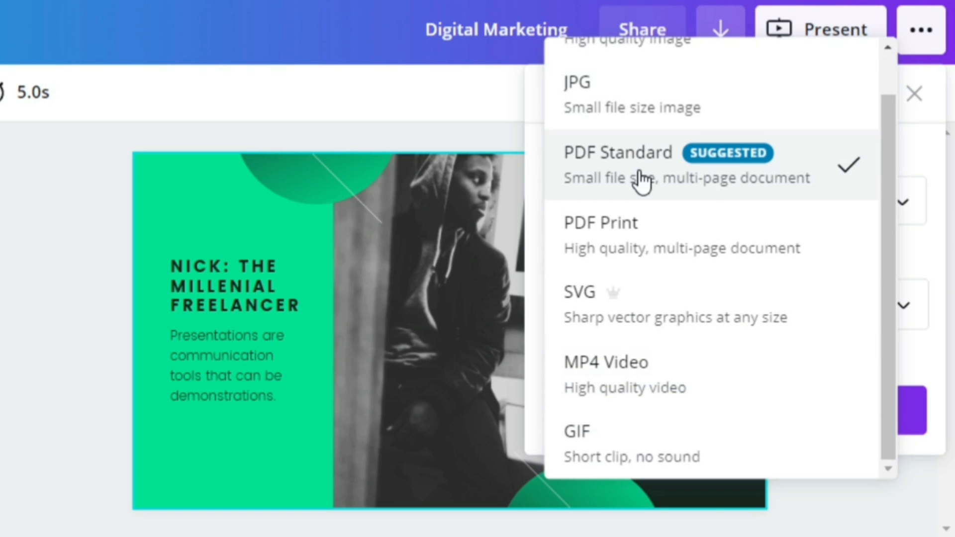